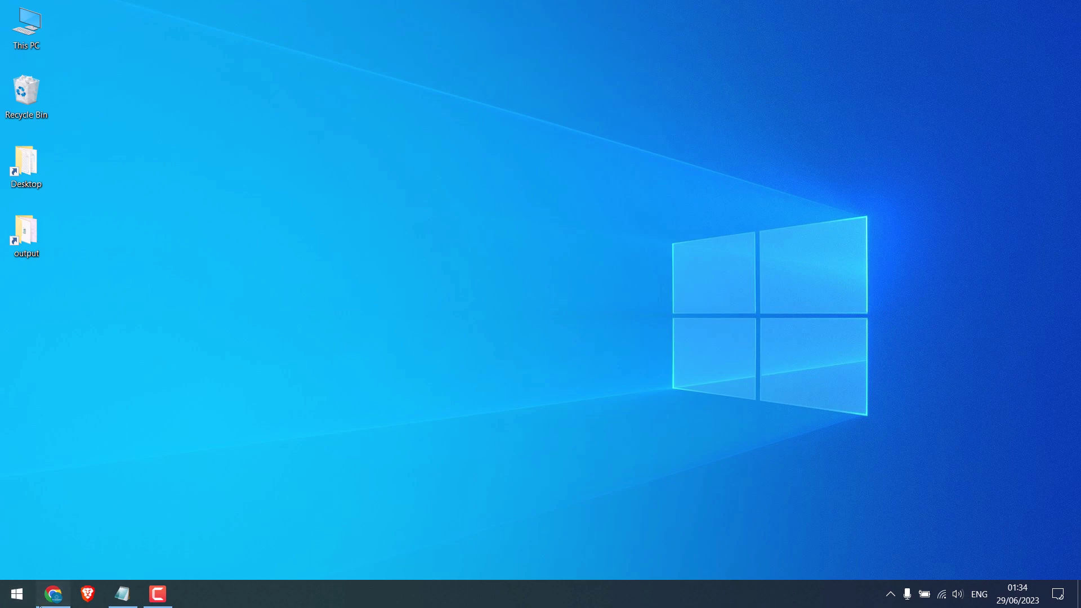
Step: Open the Enfold demo site in Chrome from the taskbar
left_click(53, 594)
mouse_move(1076, 160)
left_mouse_down()
mouse_move(1080, 361)
mouse_move(1080, 241)
left_mouse_up()
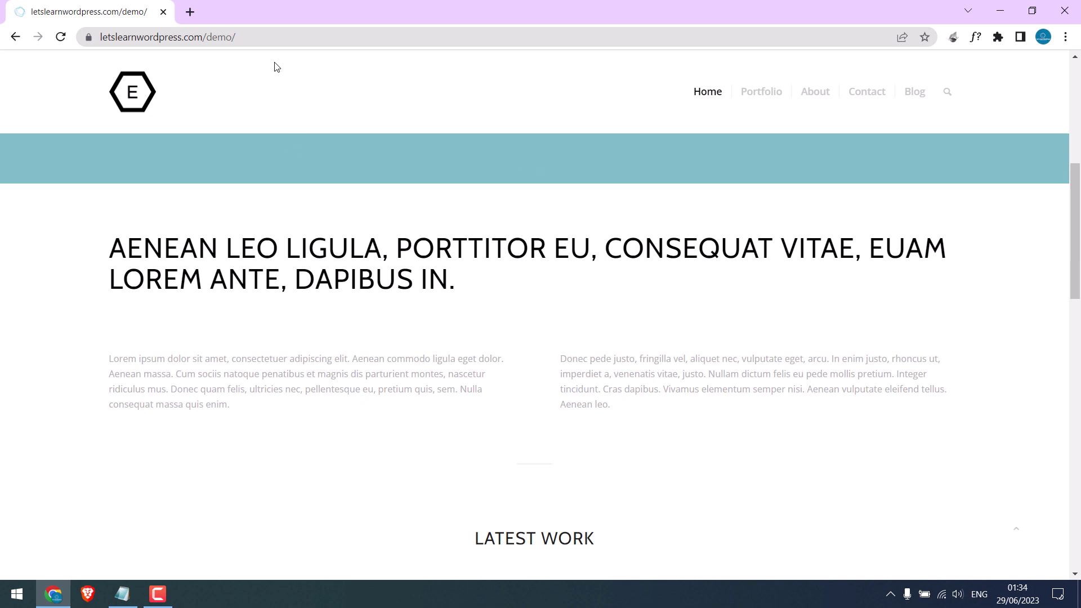
Step: Go to the site's /wp-admin address and log in to WordPress
left_click(287, 37)
left_click(321, 36)
type("wp-ad")
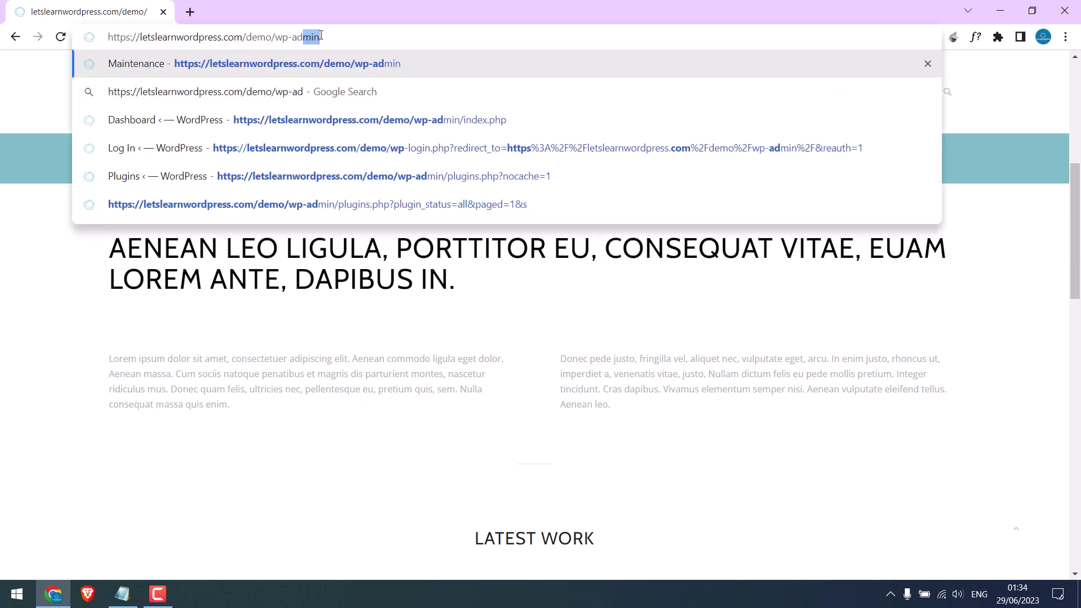
key("Return")
type("demo")
key("Tab")
type("••")
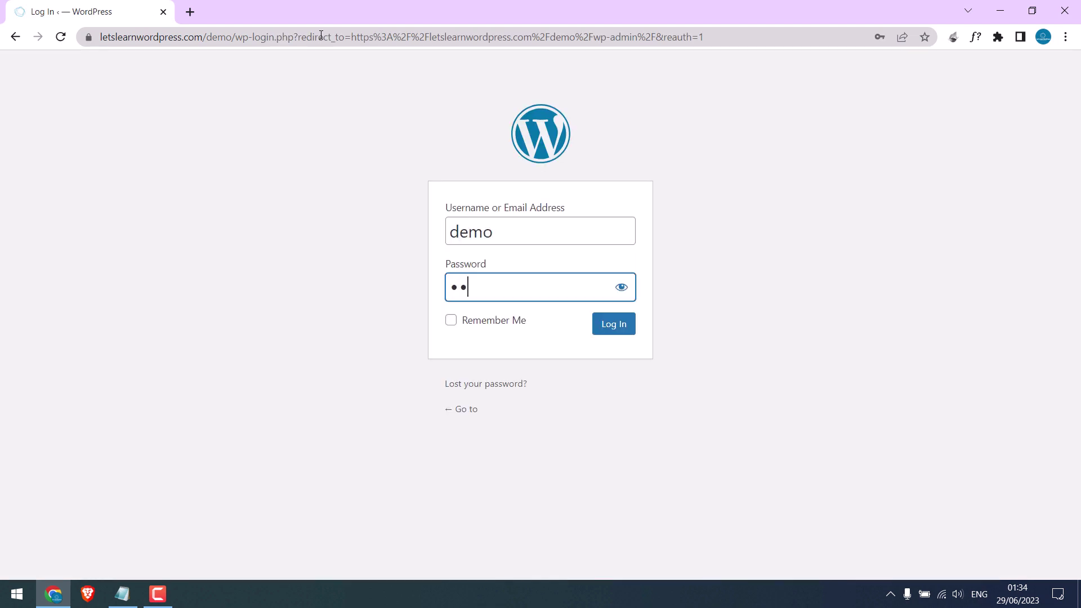
type("••••••••")
key("Return")
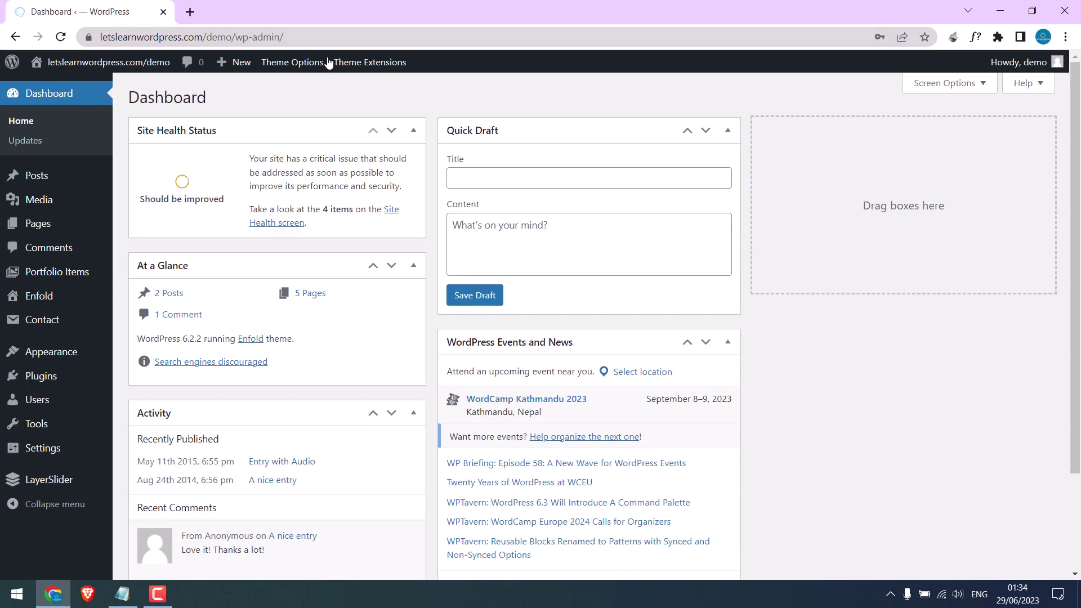
mouse_move(38, 223)
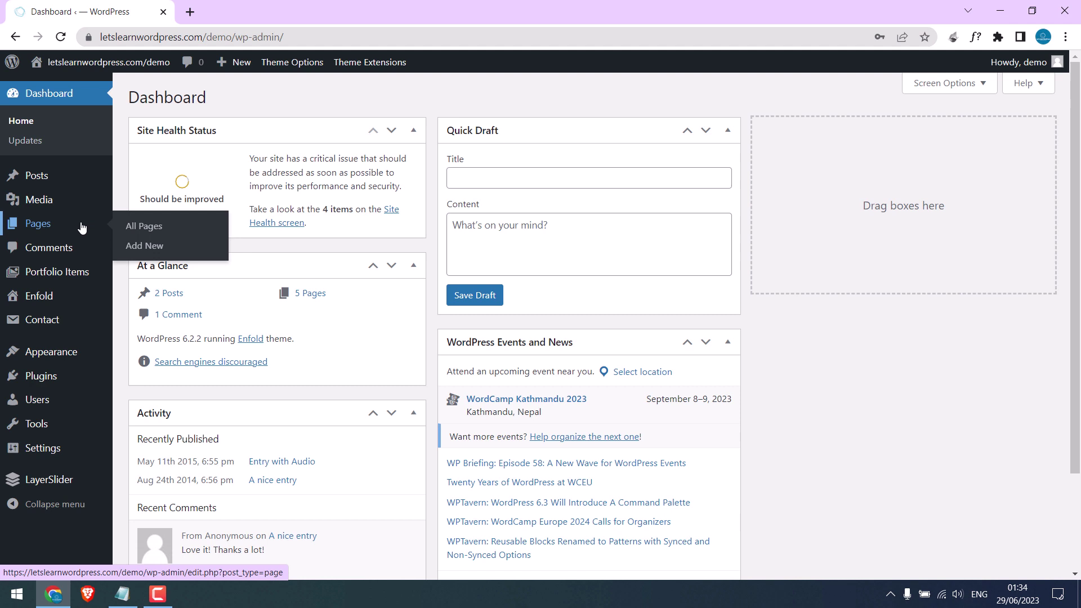
Step: Create a new page titled 'test' with a Color Section holding a Text Block in the layout builder
left_click(140, 245)
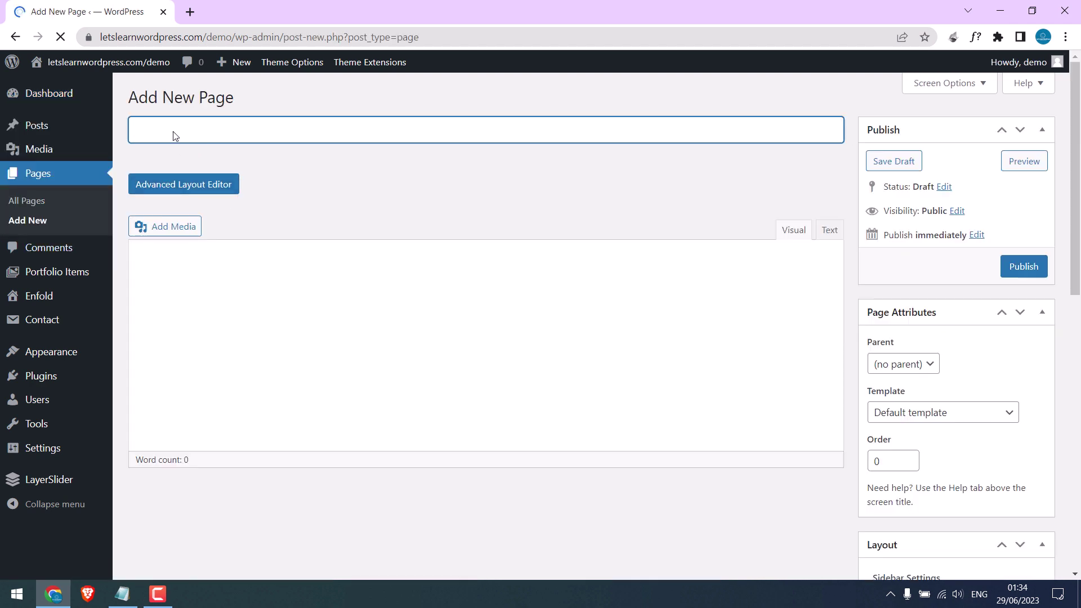
left_click(173, 135)
type("test")
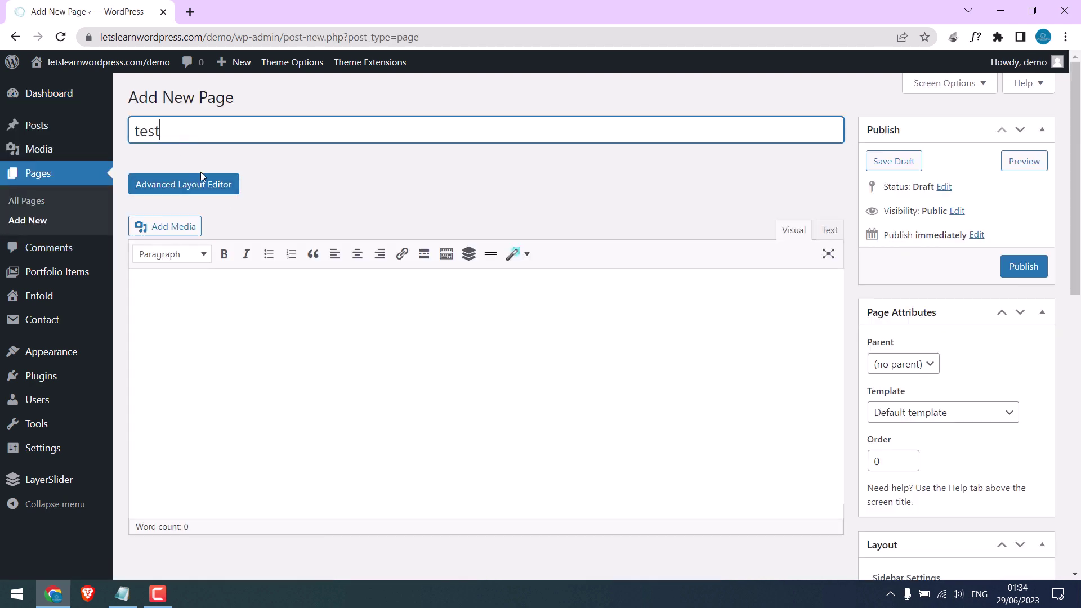
left_click(203, 193)
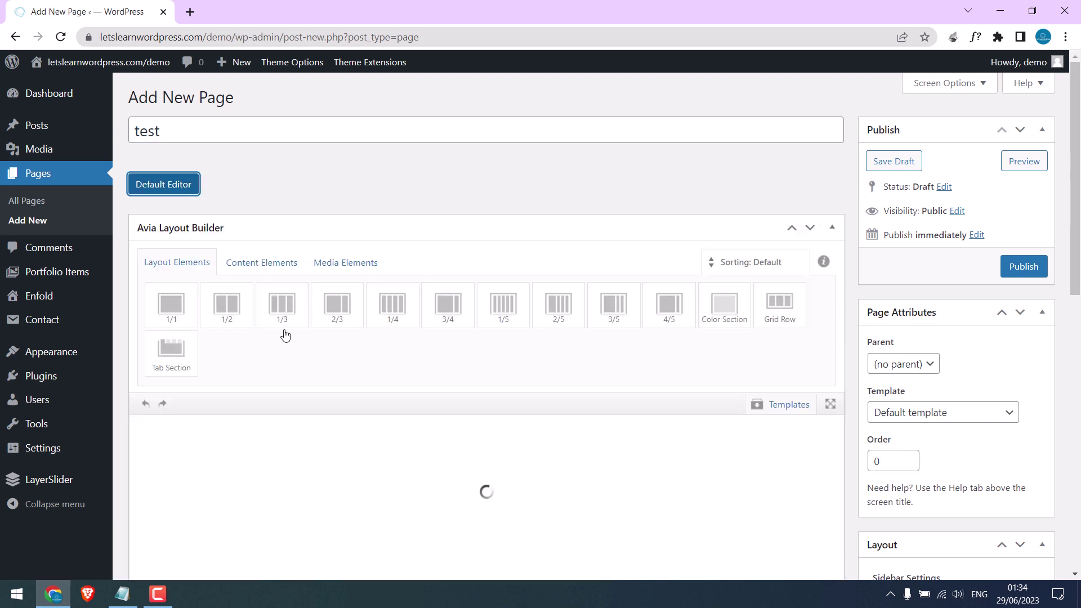
scroll(813, 230, "down", 1)
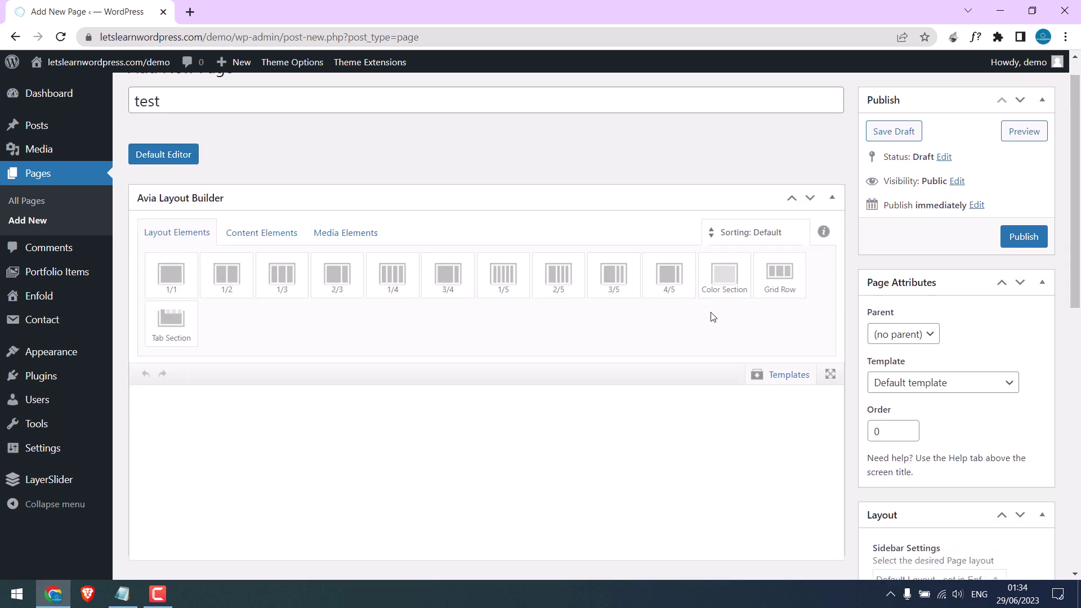
left_click(724, 274)
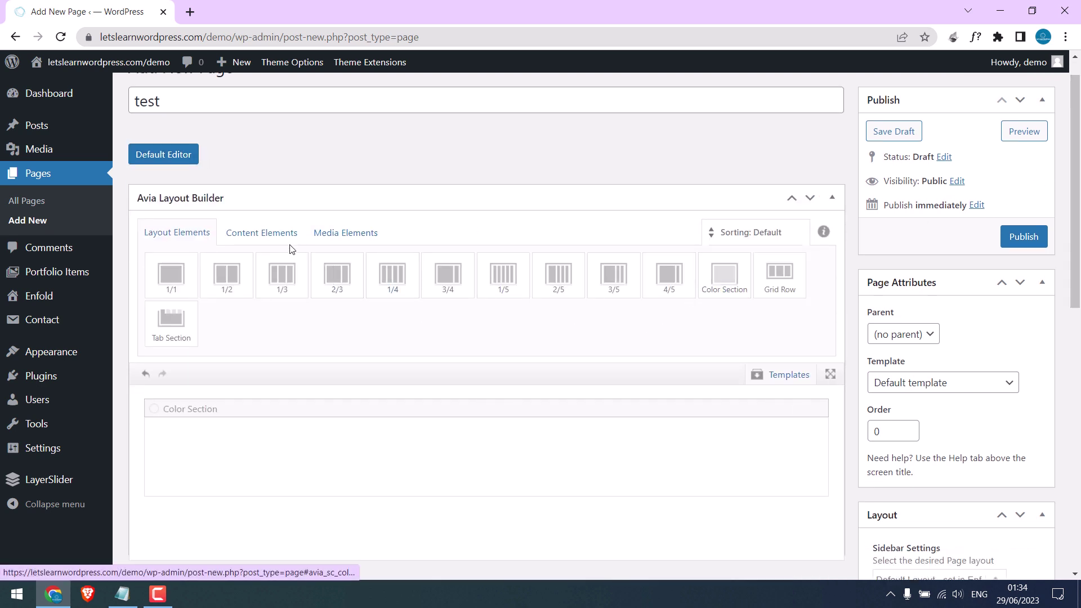
left_click(279, 235)
mouse_move(166, 274)
left_mouse_down()
mouse_move(291, 458)
mouse_move(313, 541)
left_mouse_up()
scroll(405, 387, "down", 3)
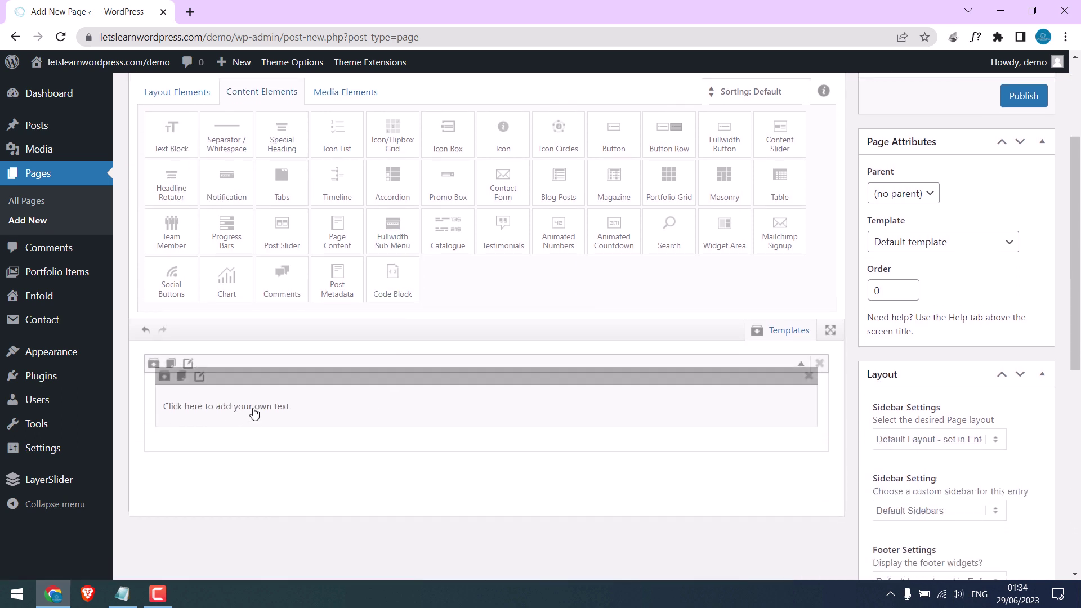
Step: Open the text block and copy the popup link HTML from the Notepad notes
left_click(251, 411)
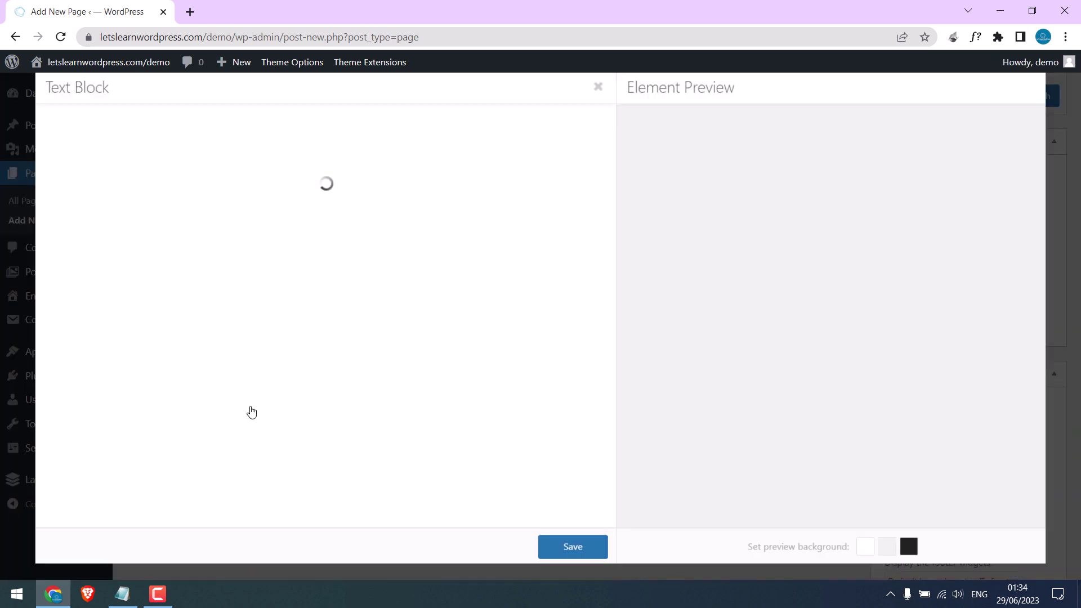
left_click(122, 595)
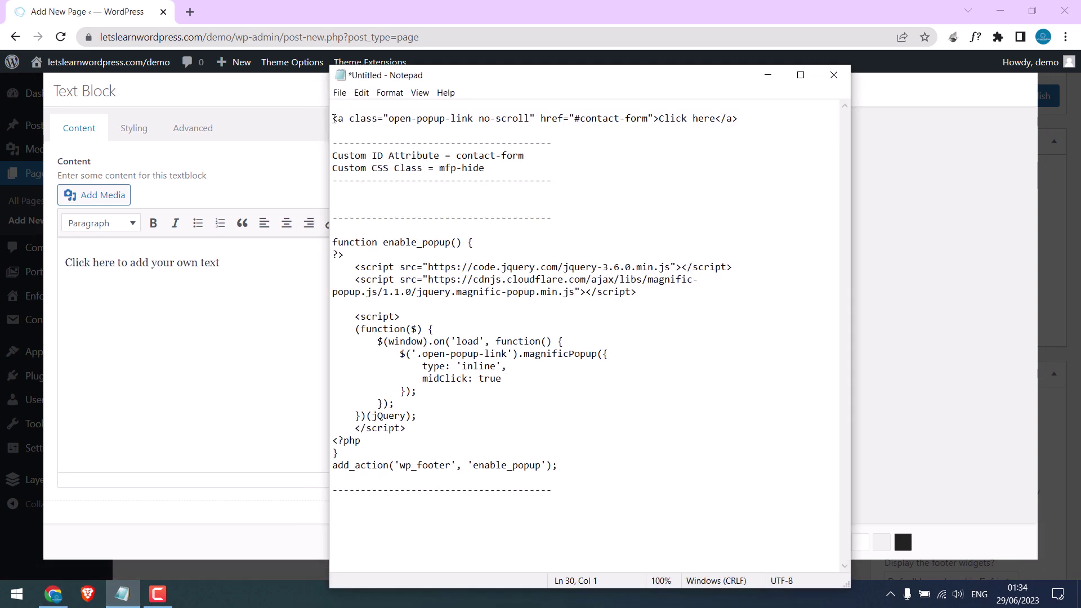
left_click_drag(332, 118, 740, 124)
key("ctrl+c")
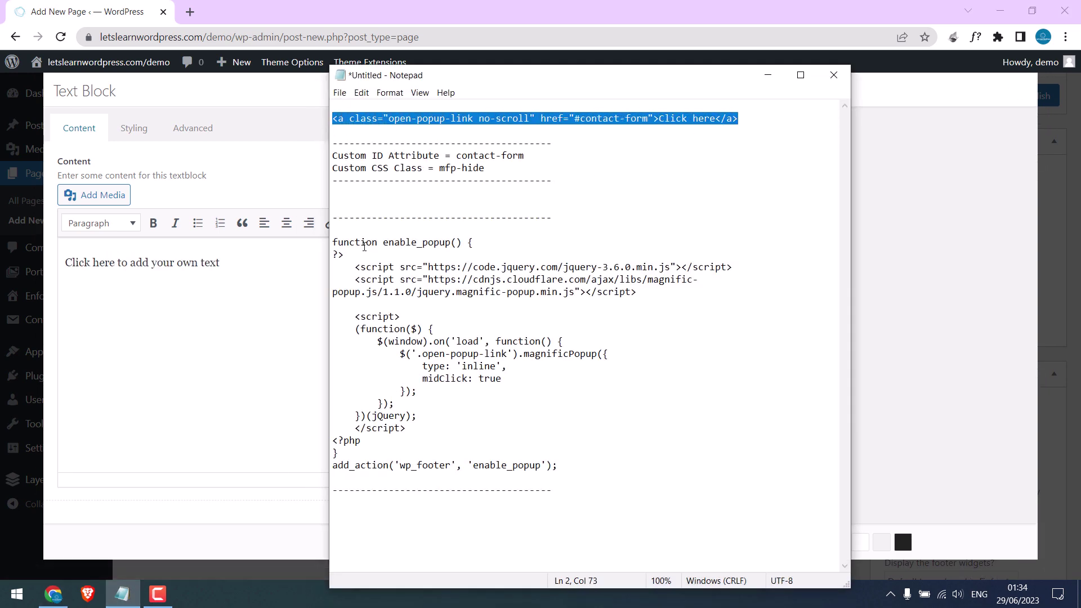
Step: Replace the placeholder with the pasted 'Click here' link HTML in the Text tab
left_click(271, 261)
key("ctrl+a")
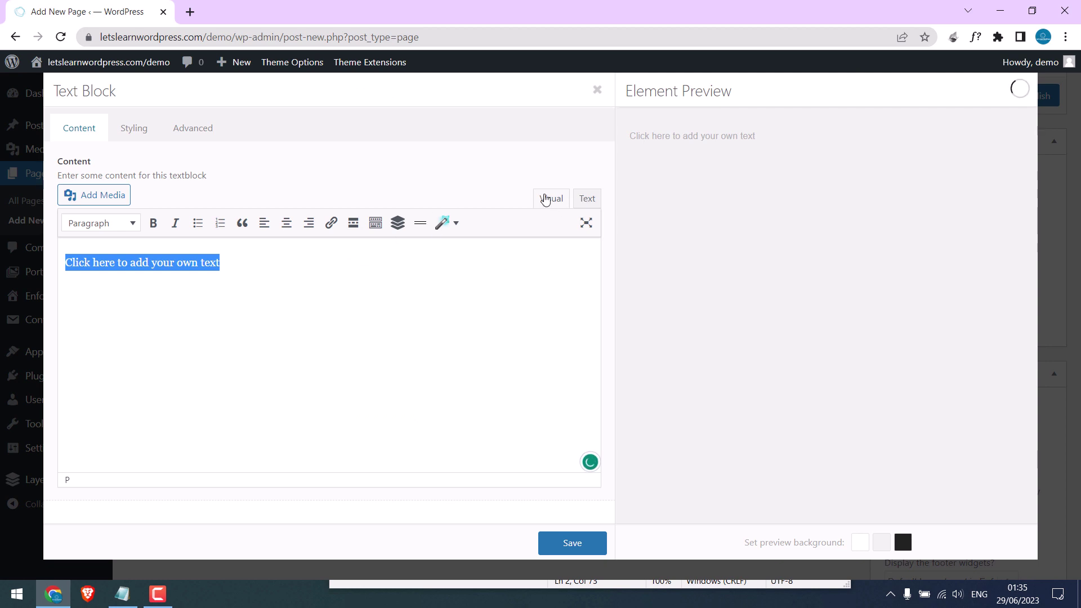
left_click(588, 199)
key("ctrl+a")
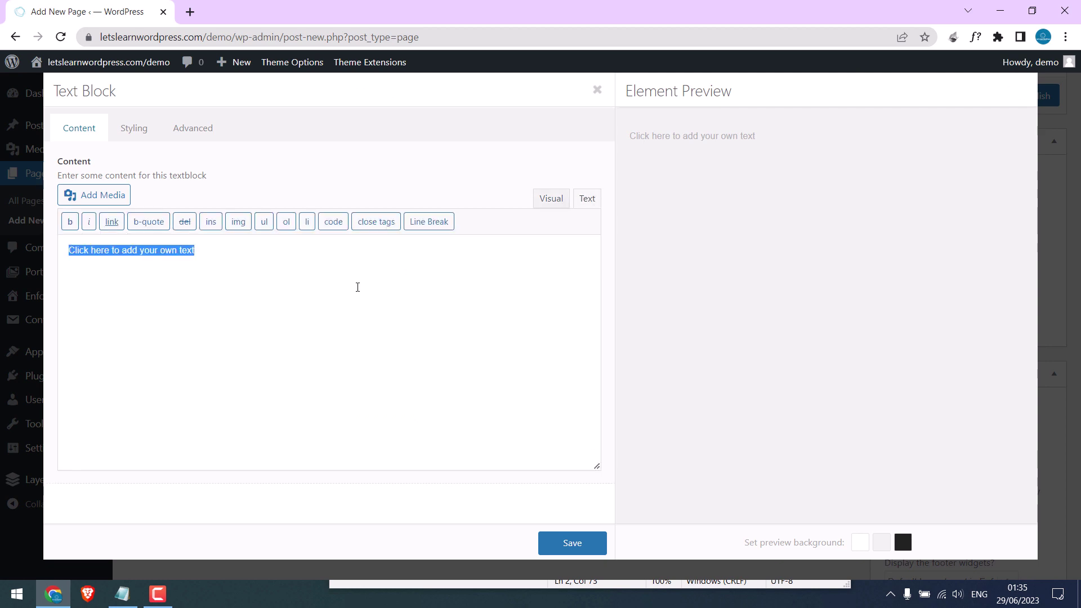
key("ctrl+v")
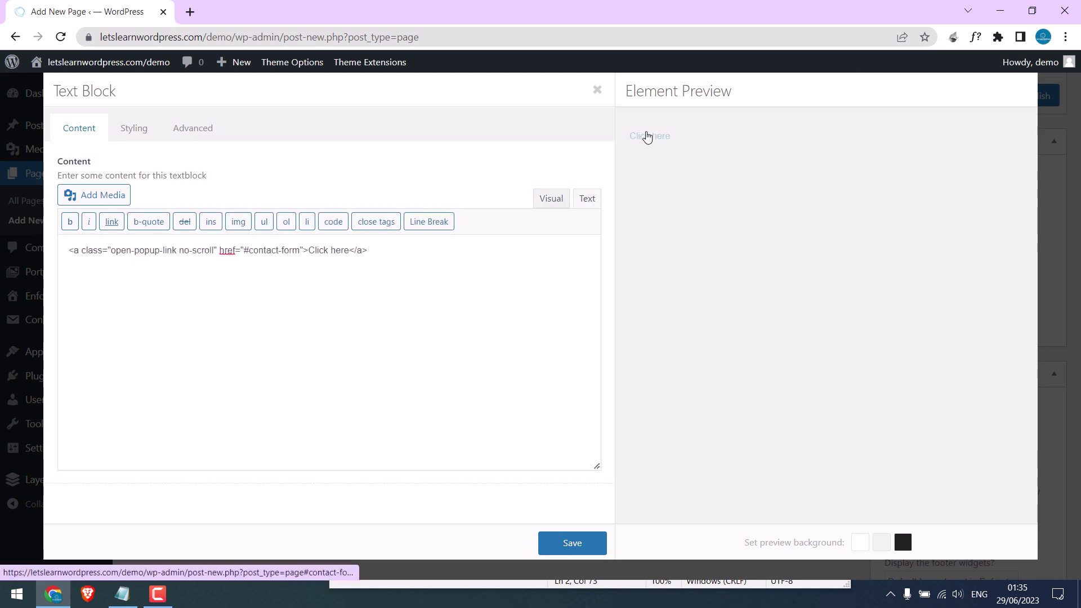
left_click_drag(308, 250, 350, 250)
left_click(99, 274)
type("To contact us:")
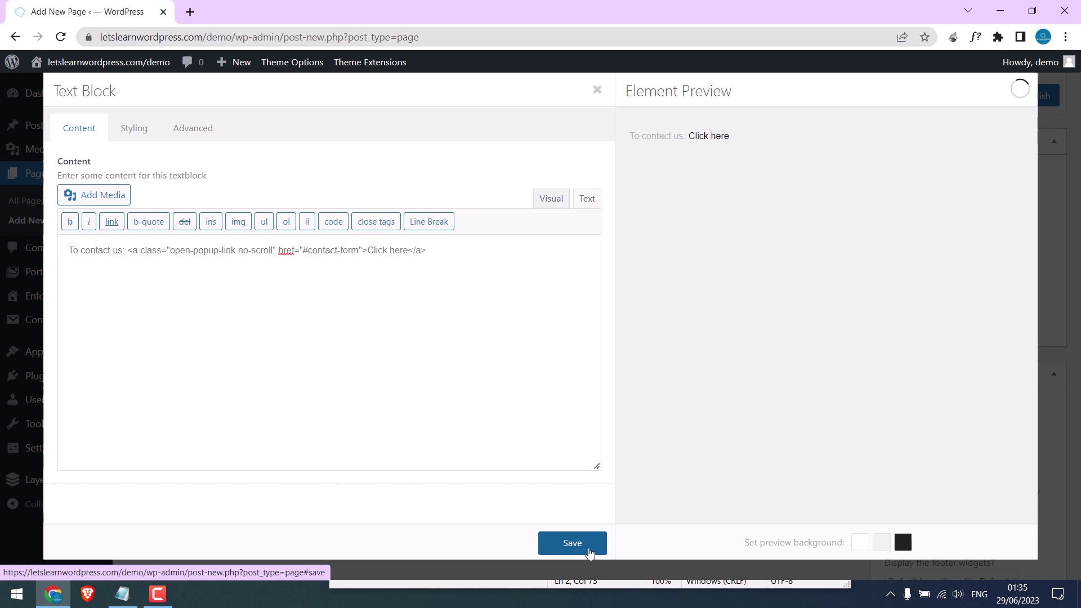
Step: Save the text block, add a second Color Section, and open its Developer Settings
left_click(592, 548)
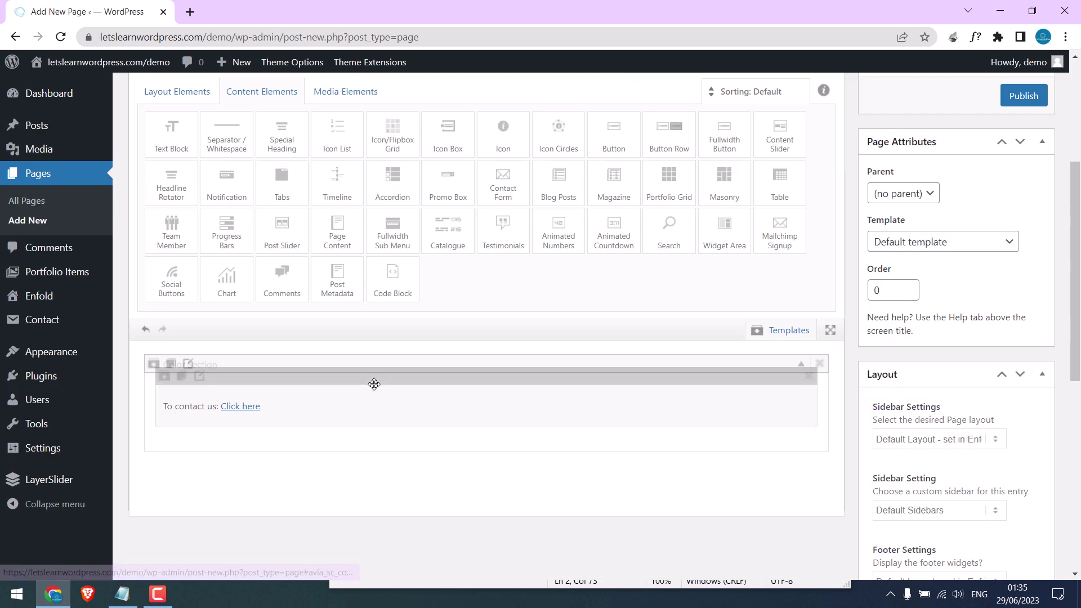
left_click(204, 94)
left_click(723, 135)
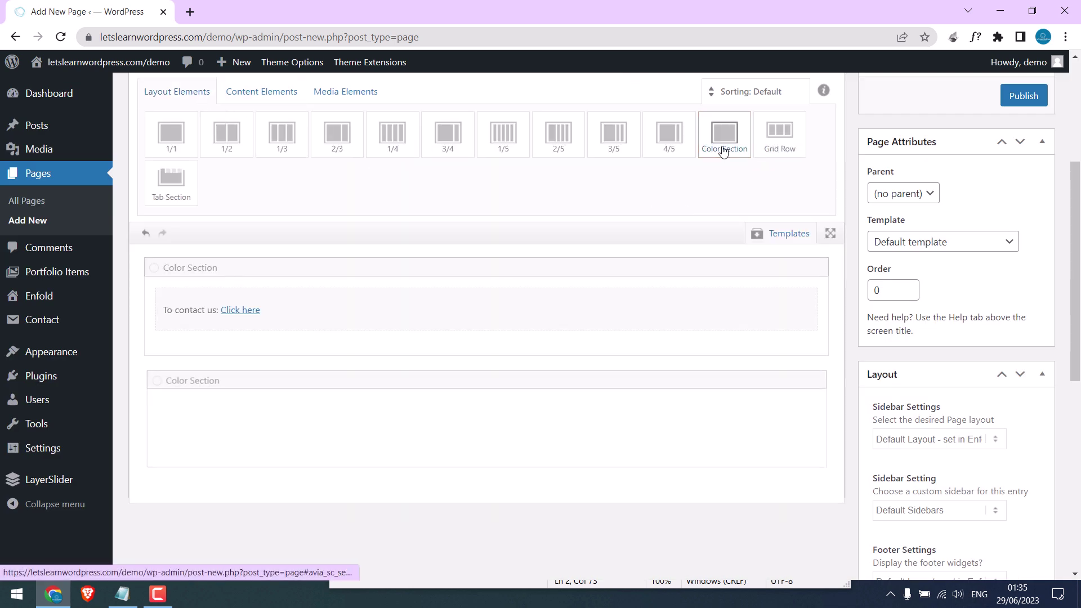
left_click(192, 384)
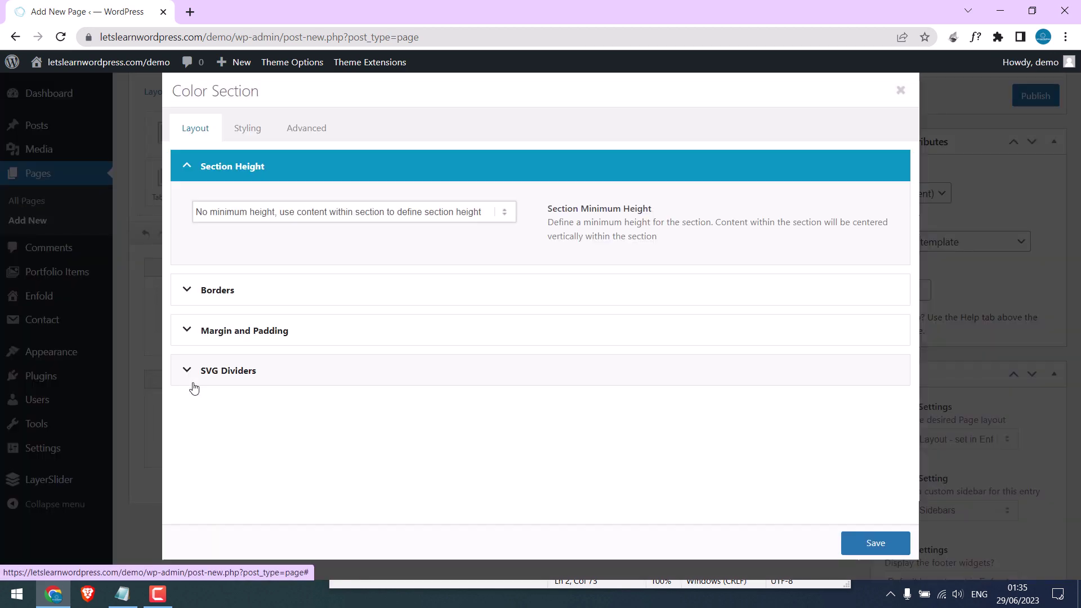
left_click(316, 134)
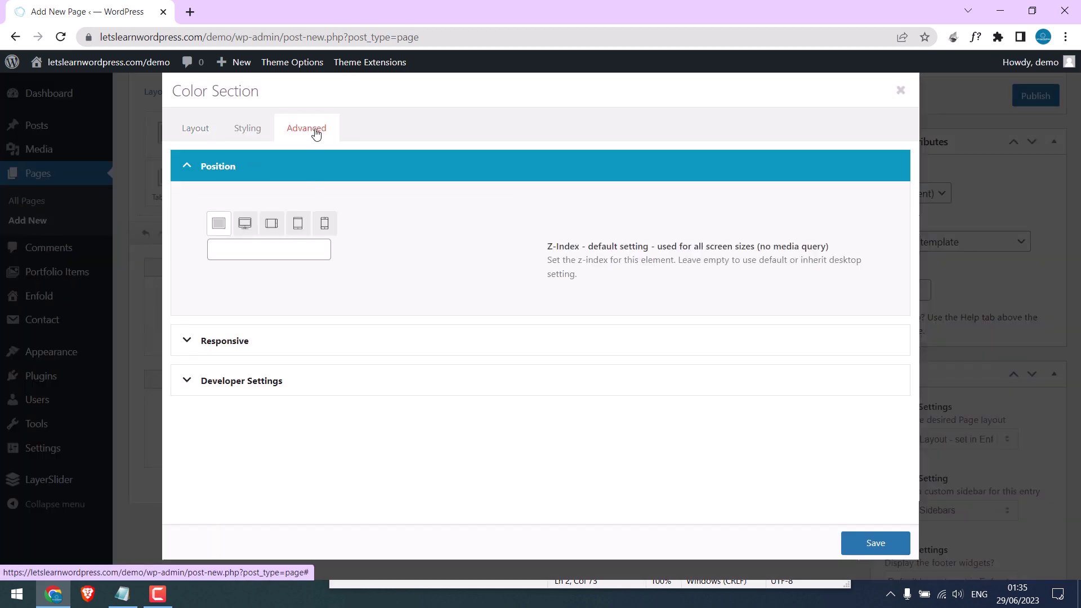
left_click(237, 383)
Step: Set the second section's Custom ID to contact-form, copied from the notes
left_click(123, 594)
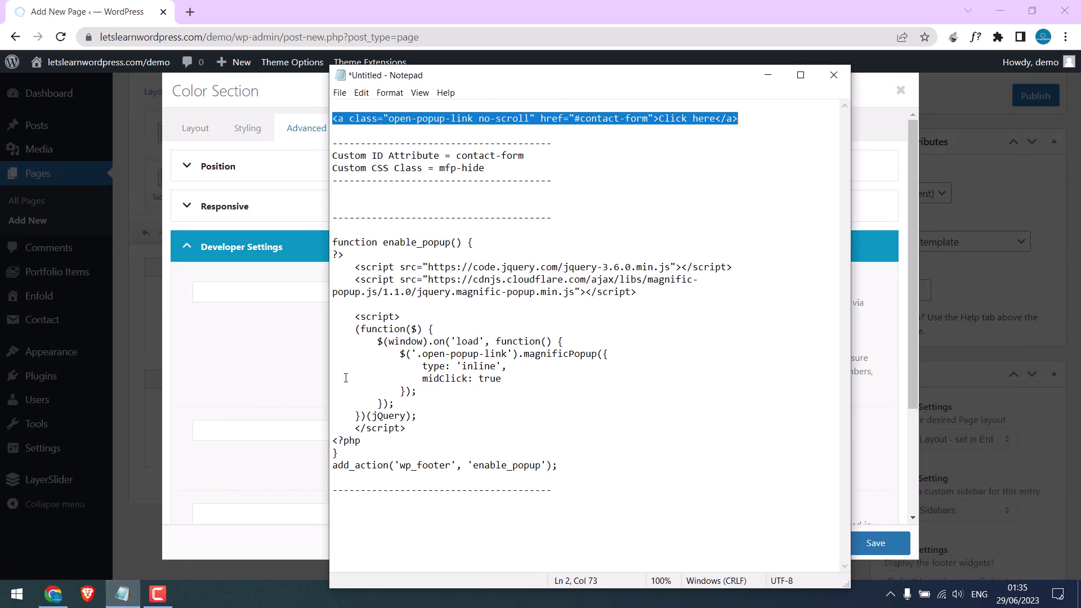
left_click_drag(457, 155, 530, 156)
key("ctrl+c")
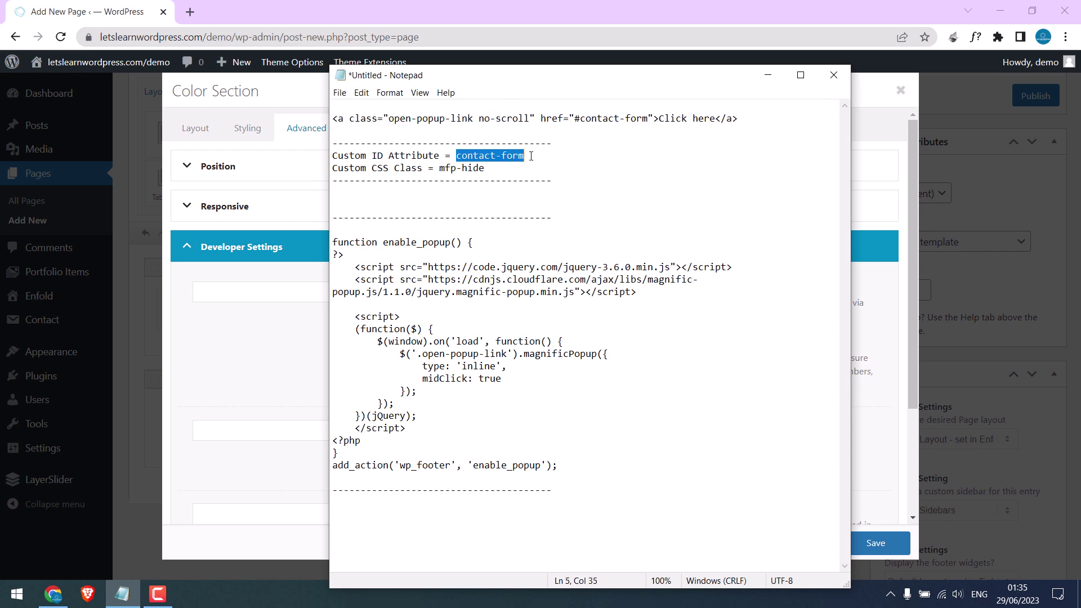
left_click(259, 291)
key("ctrl+v")
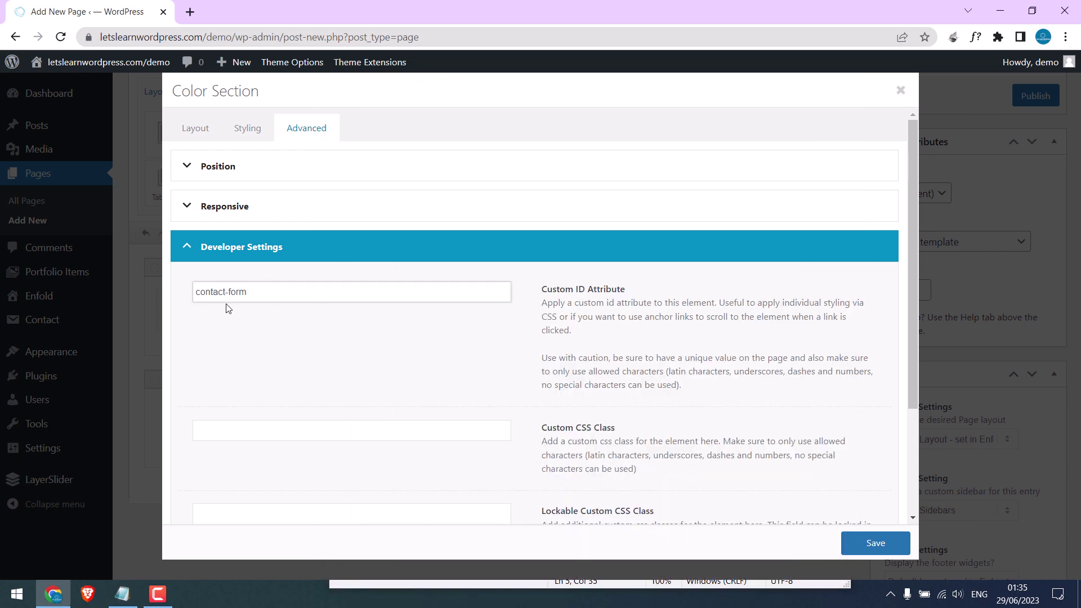
Step: Set the section's Custom CSS Class to mfp-hide, copied from the notes
left_click(122, 594)
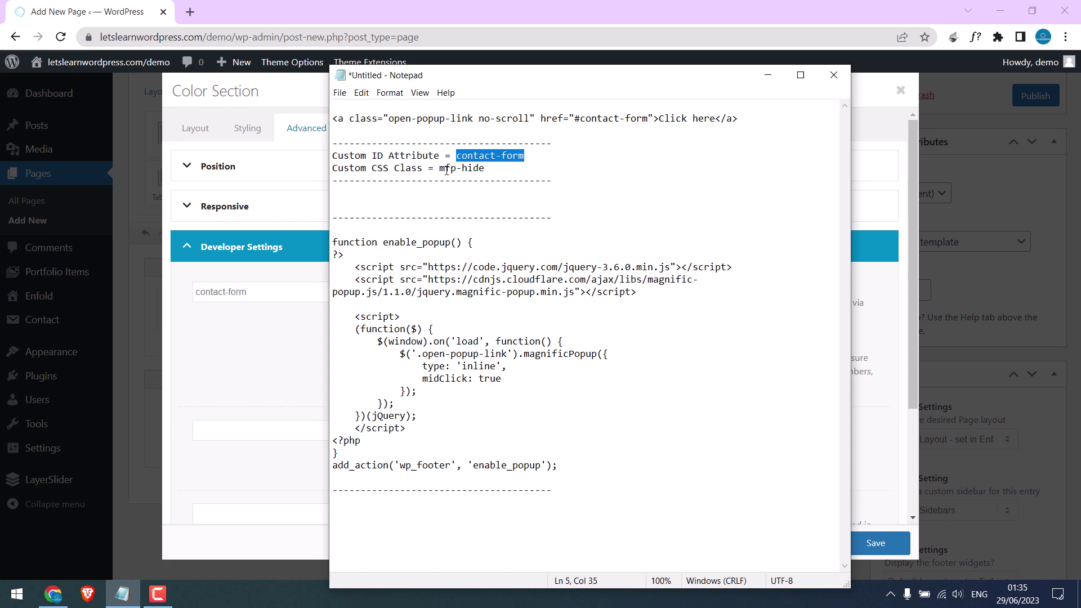
left_click_drag(440, 168, 489, 169)
key("ctrl+c")
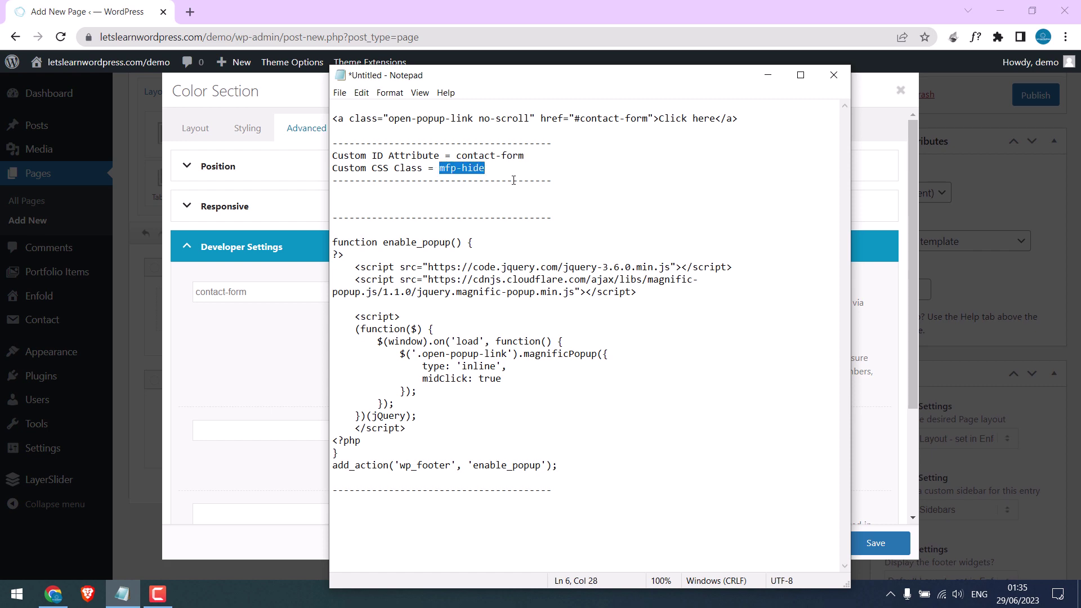
left_click(259, 439)
key("ctrl+v")
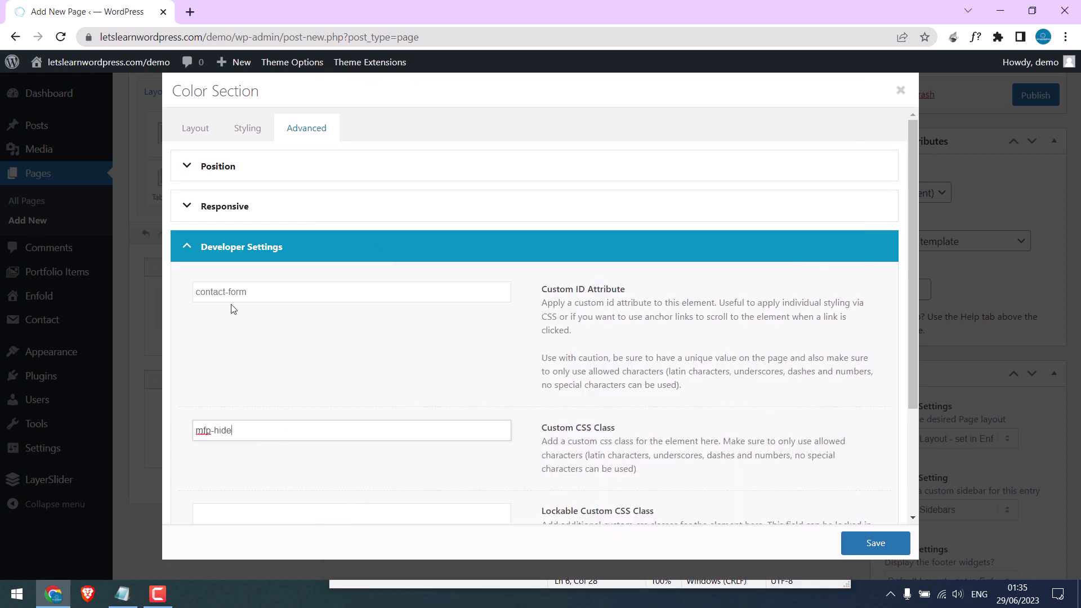
left_click(123, 594)
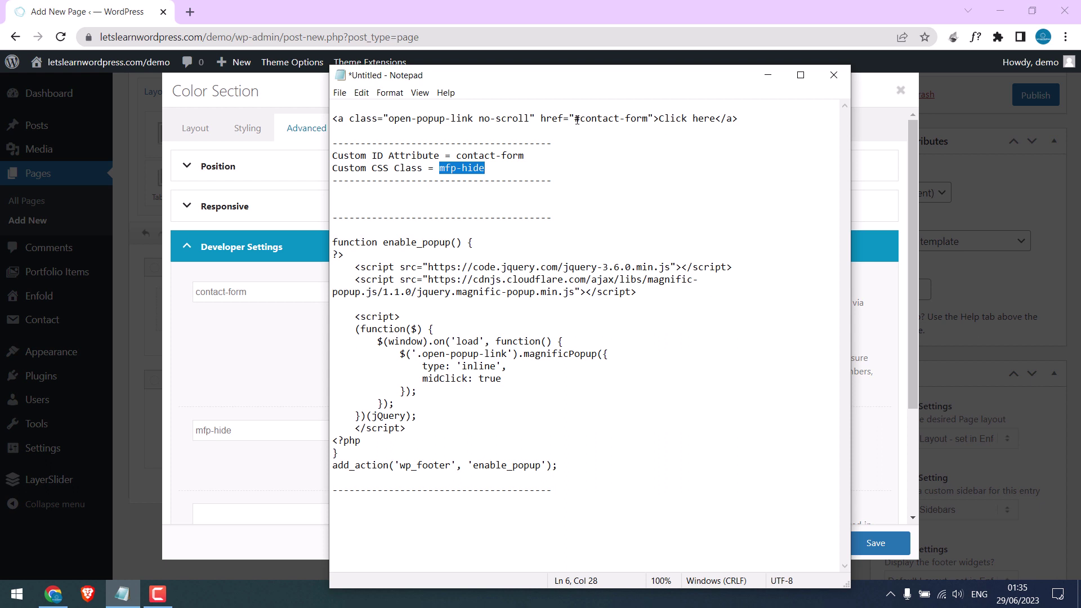
left_click_drag(576, 118, 648, 118)
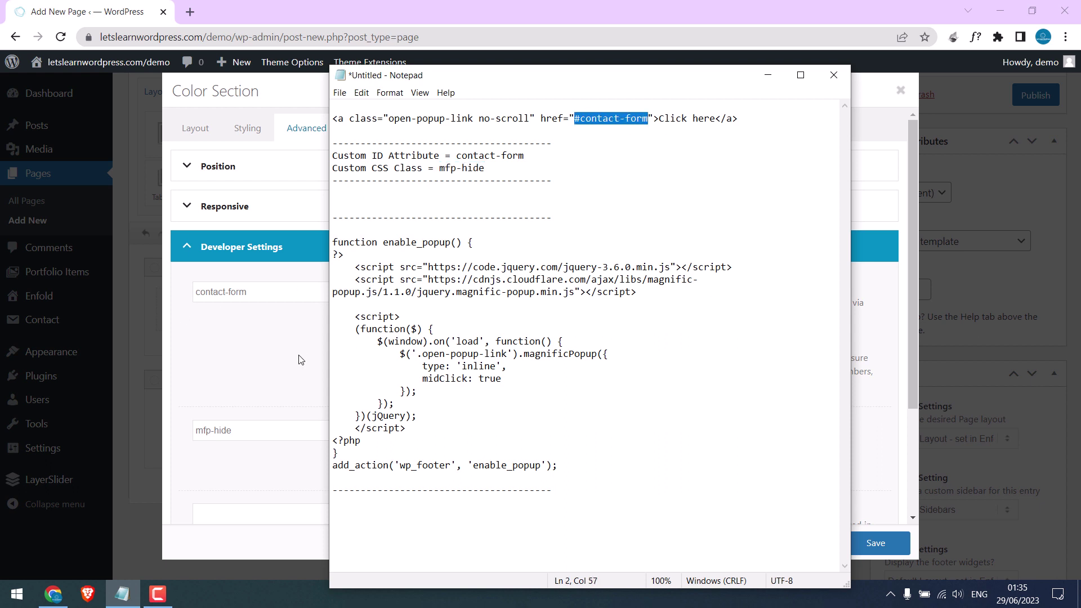
left_click(299, 387)
Step: Save the colour section settings and open Installed Plugins in a new tab
left_click(871, 549)
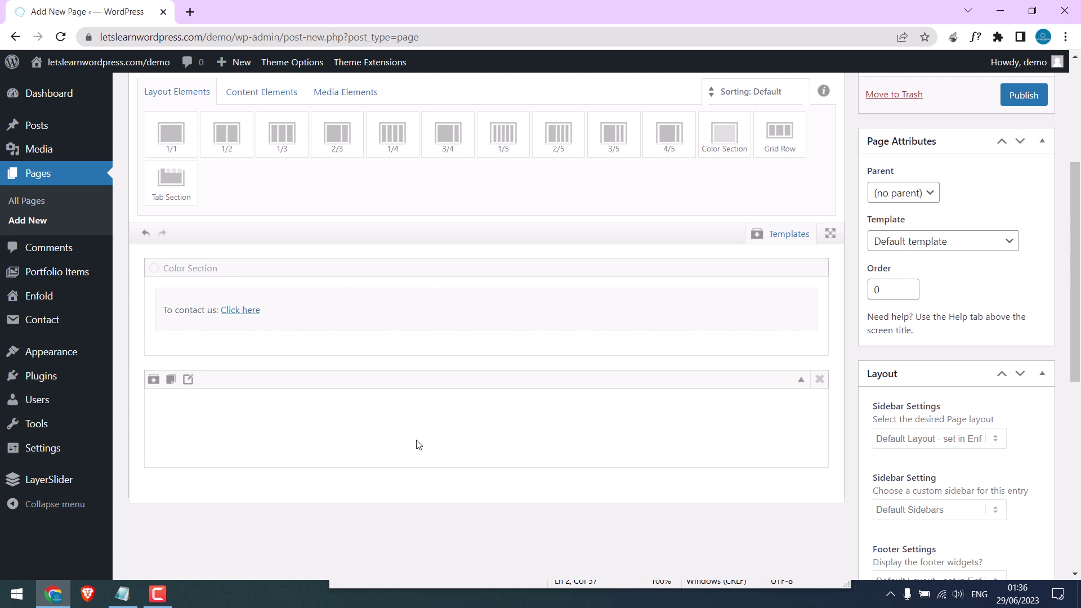
right_click(80, 379)
left_click(93, 387)
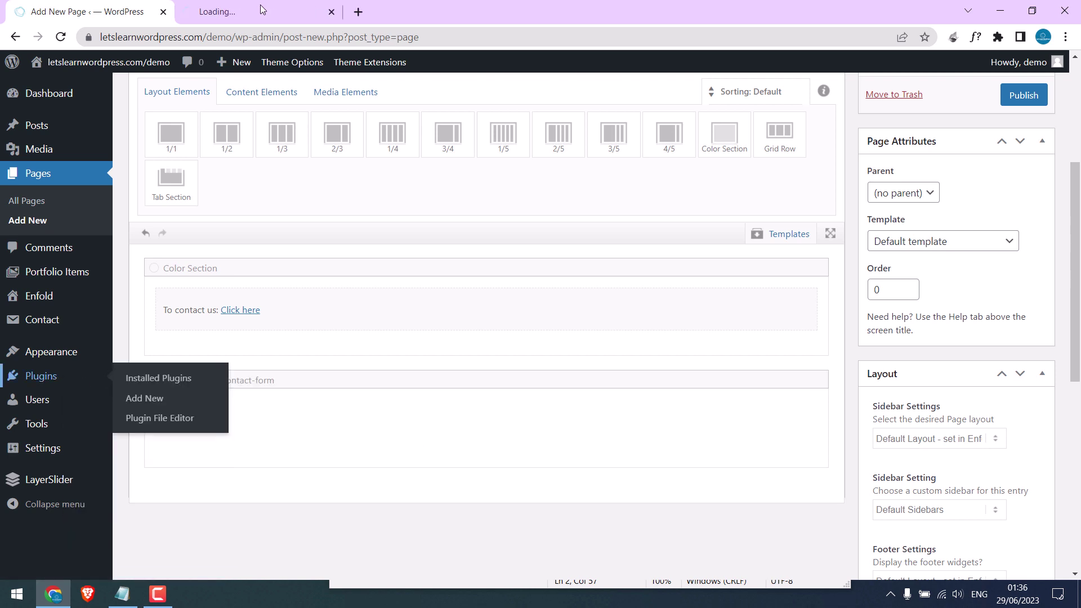
left_click(260, 9)
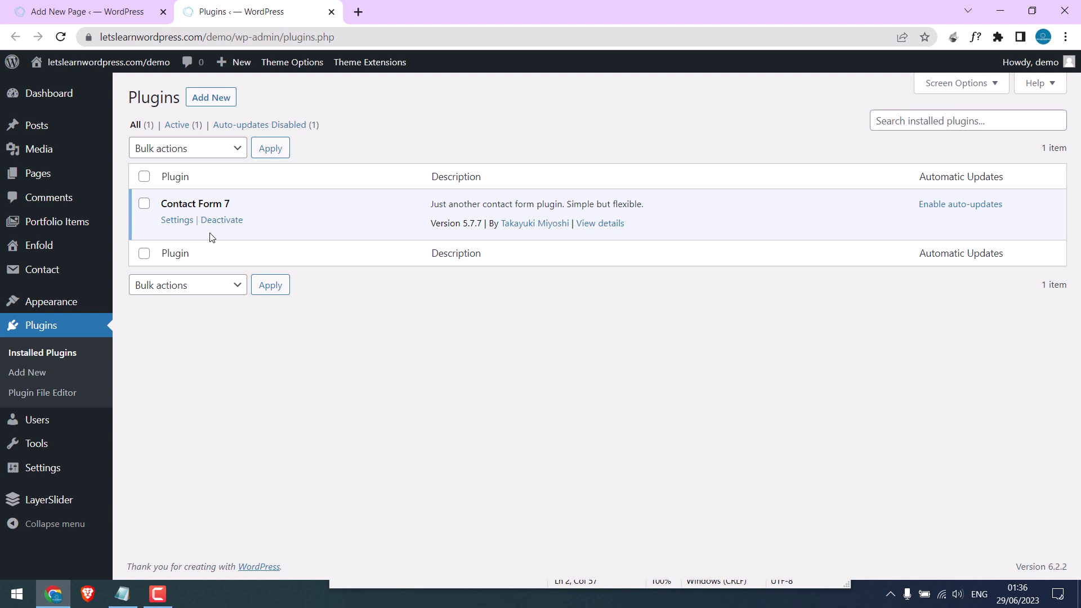
Step: Copy the Contact form 1 shortcode from Contact Form 7's forms list and return to the page editor
left_click(180, 225)
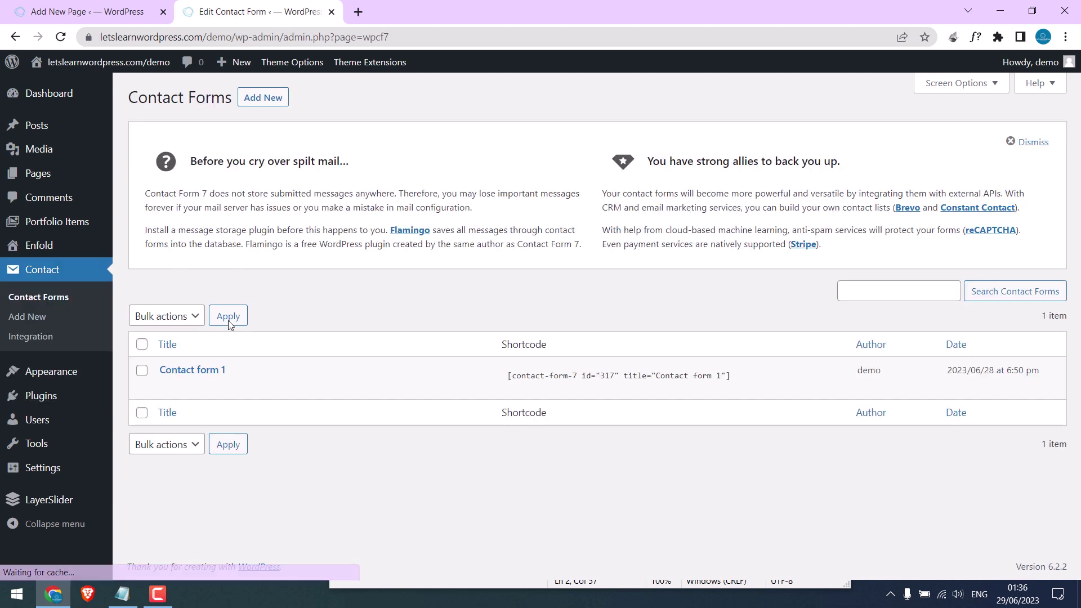
left_click(506, 377)
right_click(711, 377)
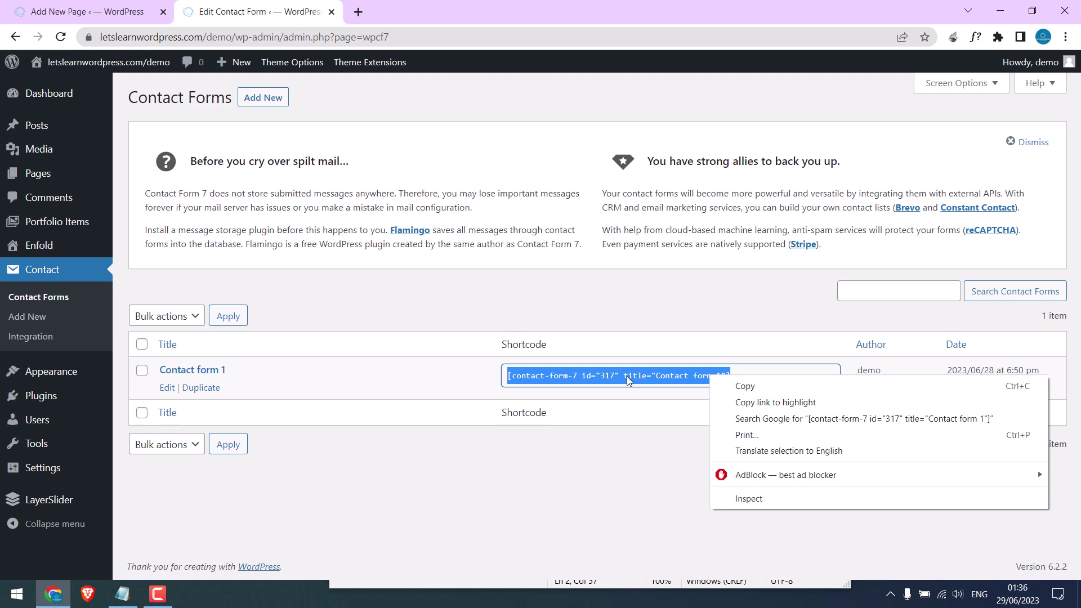
left_click(745, 386)
left_click(101, 10)
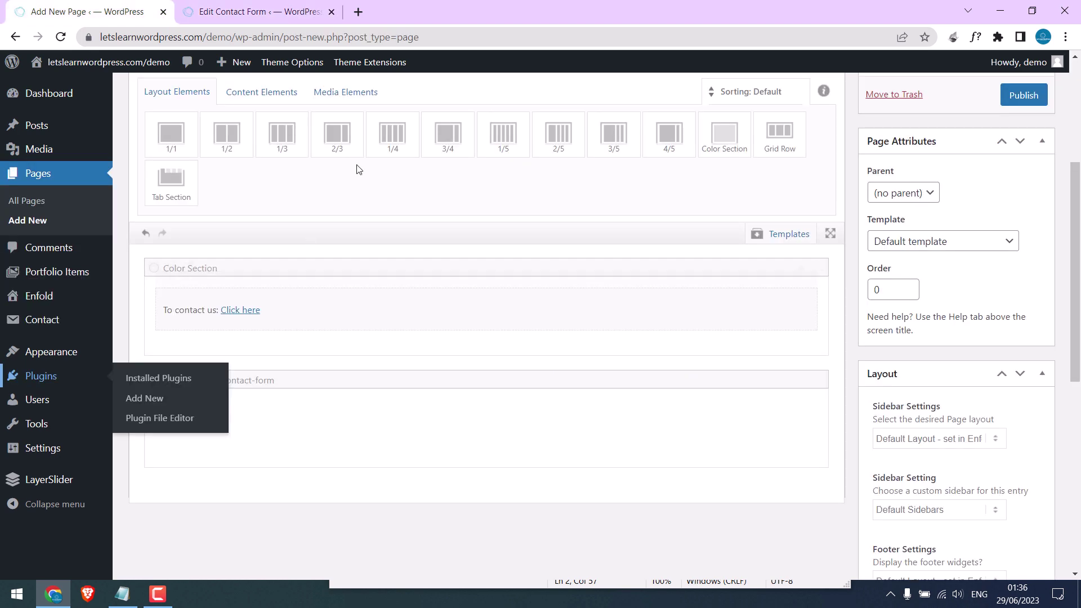
left_click(292, 95)
Step: Drop a Code Block into the contact-form section, paste the Contact form 1 shortcode, and save it
left_click_drag(396, 283, 438, 507)
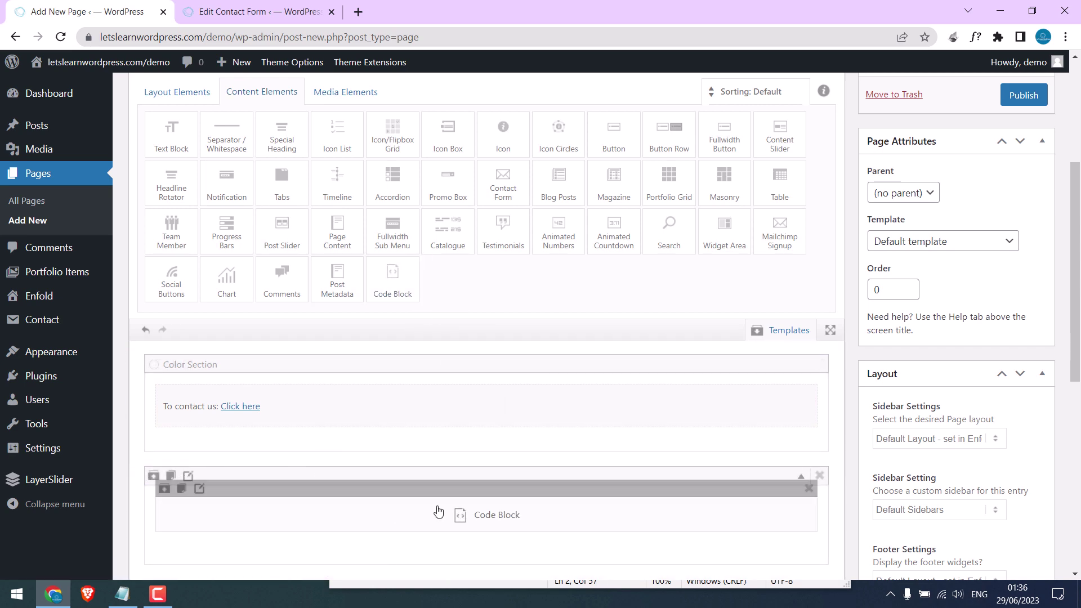
left_click(438, 512)
type("[contact-form-7 id=\"317\" title=\"Contact form 1\"]")
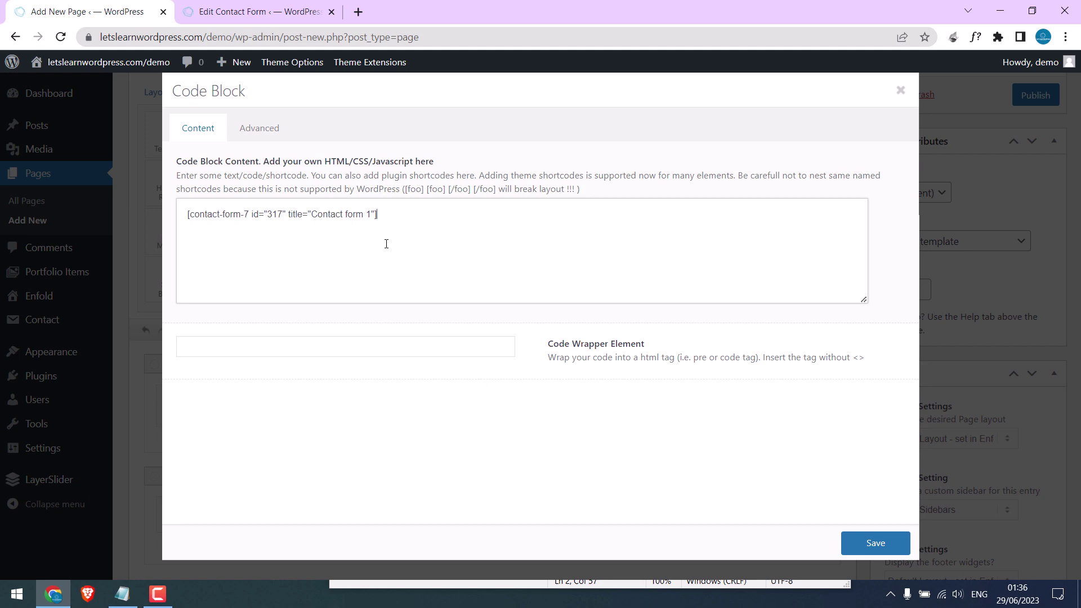
left_click(886, 545)
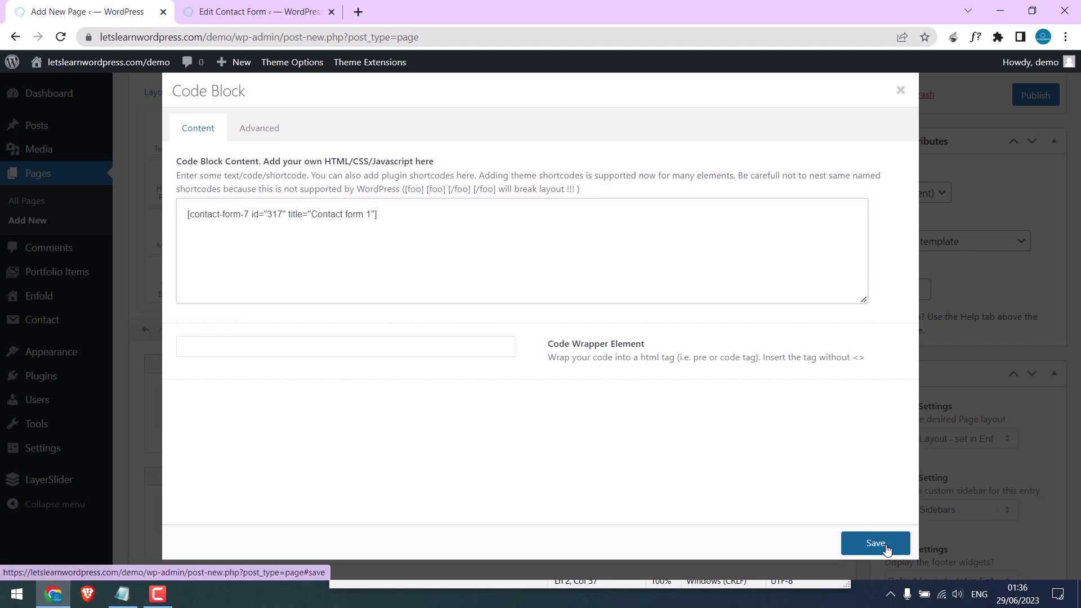
scroll(410, 445, "up", 3)
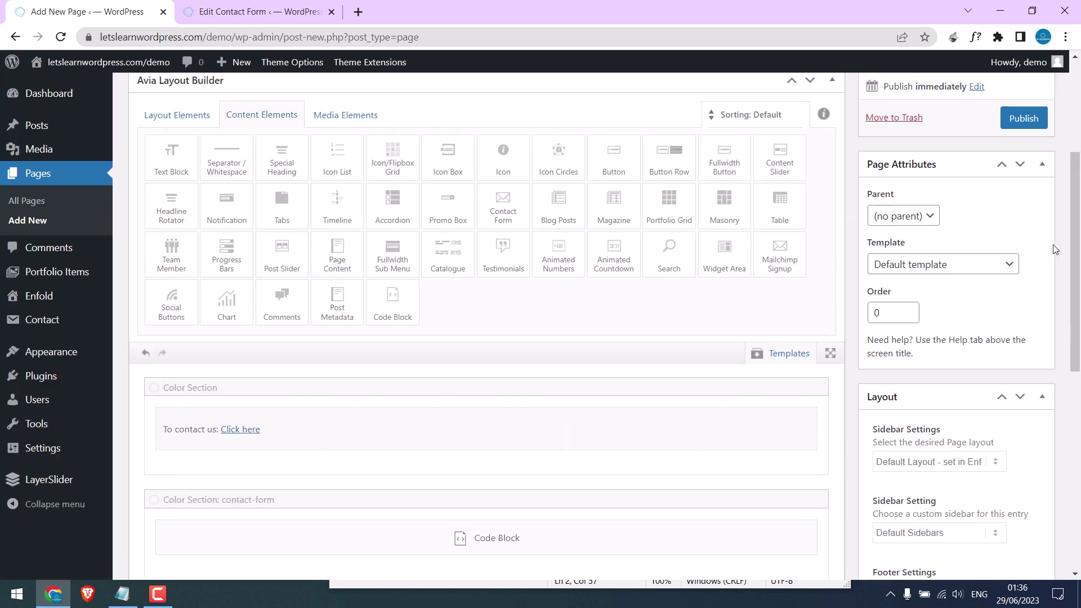
Step: Publish the test page, open it in a new tab, and close the Contact Forms tab
left_click(1036, 237)
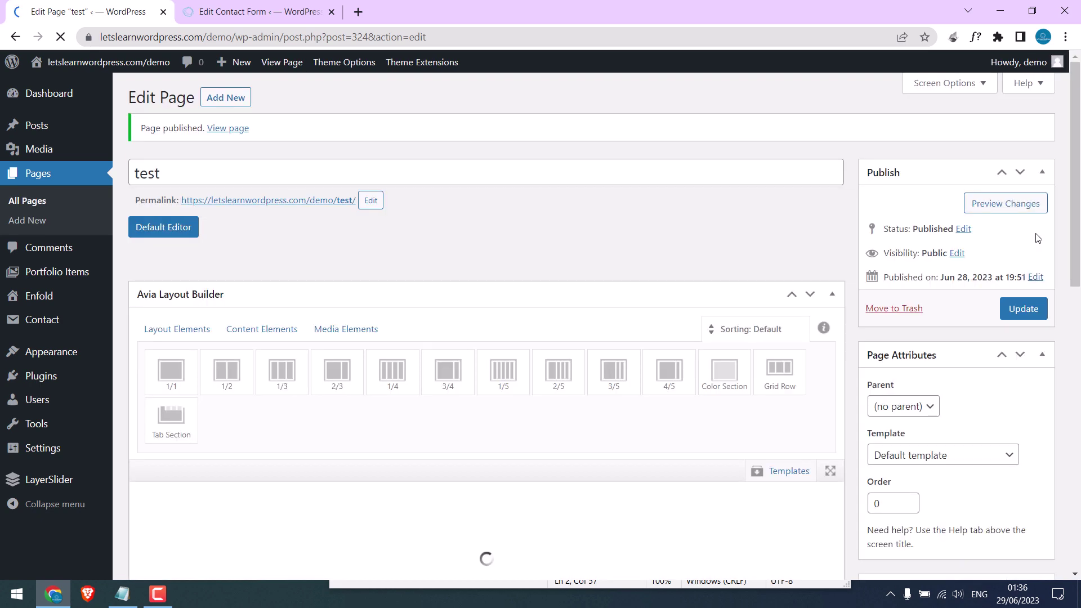
right_click(328, 207)
left_click(338, 213)
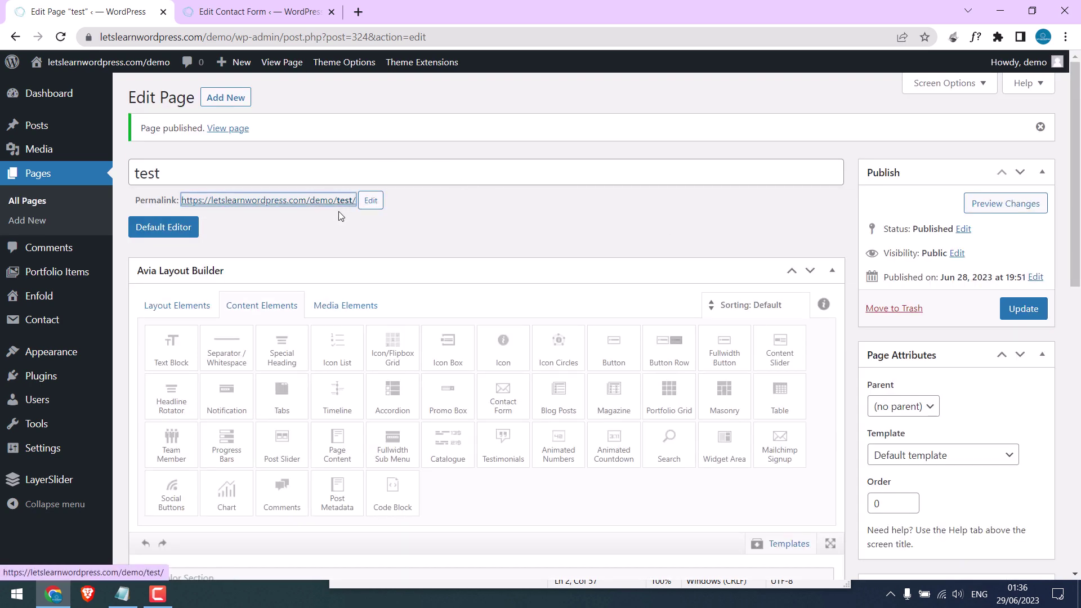
left_click(305, 11)
left_click(331, 12)
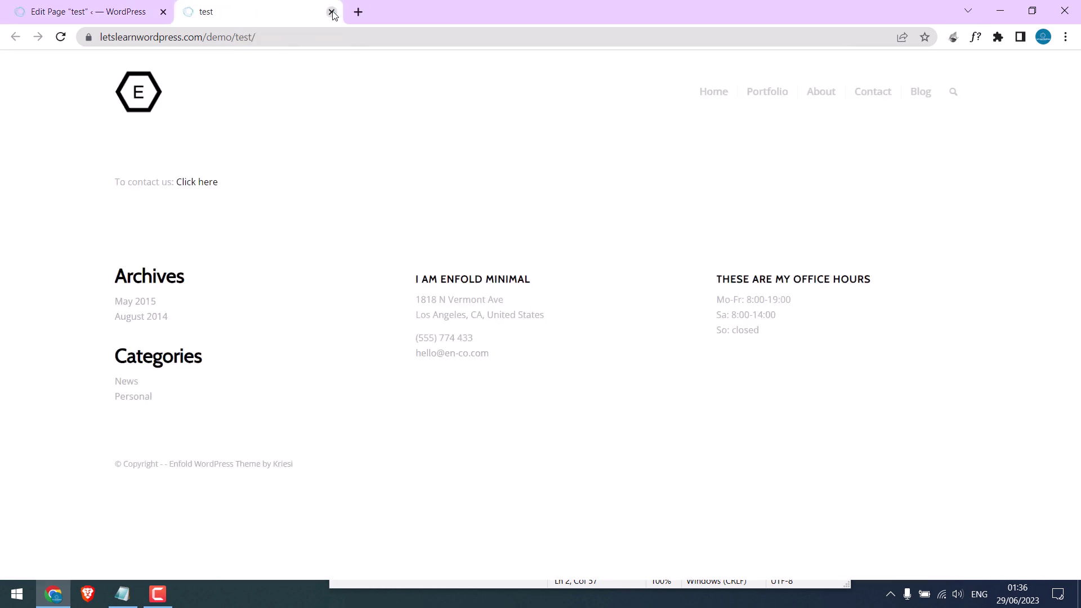
Step: Try the 'Click here' link on the live page, then go back to the editor
left_click_drag(97, 175, 247, 187)
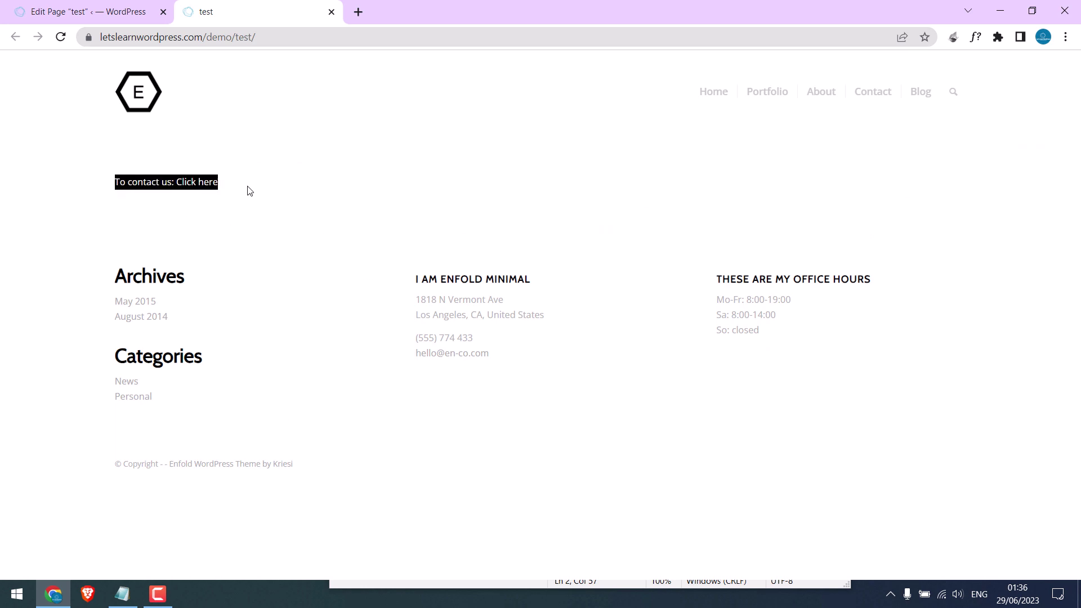
left_click(284, 199)
left_click(207, 187)
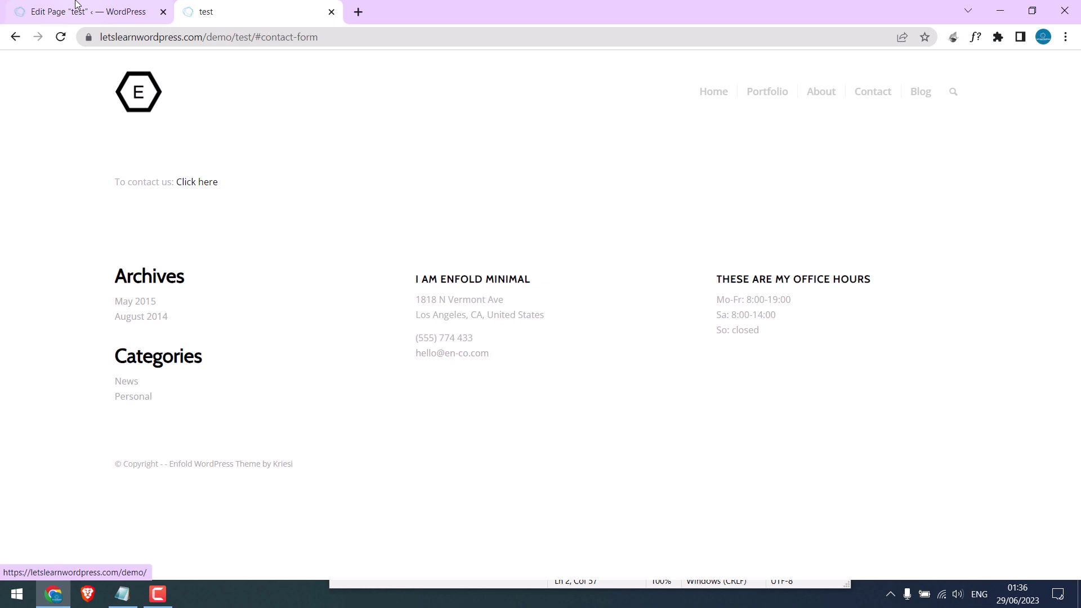
left_click(75, 10)
scroll(1056, 143, "down", 5)
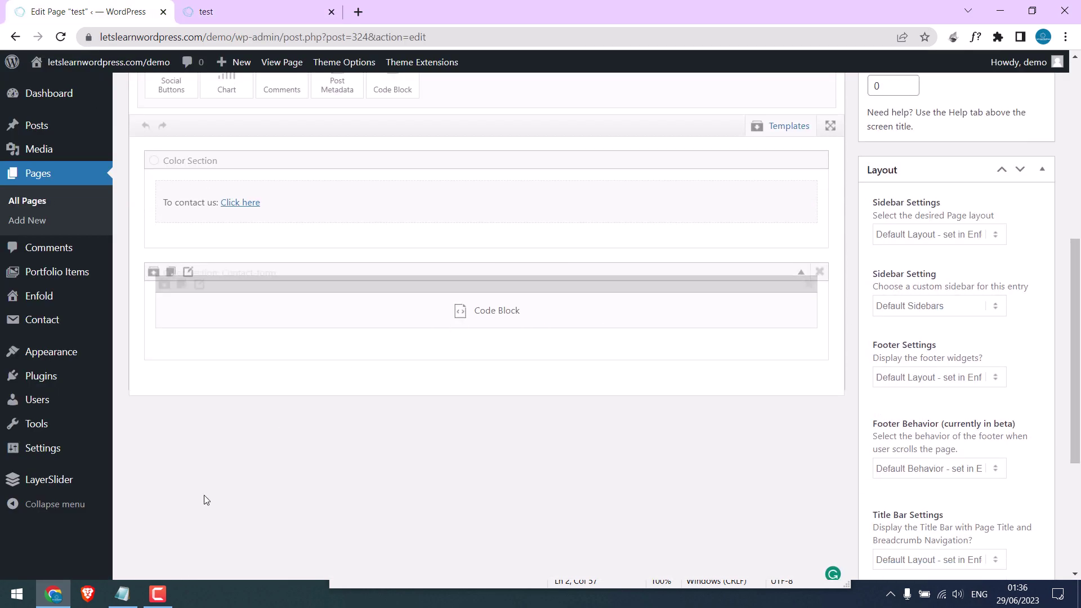
Step: Copy the enable_popup function through its add_action line from Notepad
left_click(122, 594)
left_click_drag(334, 242, 559, 466)
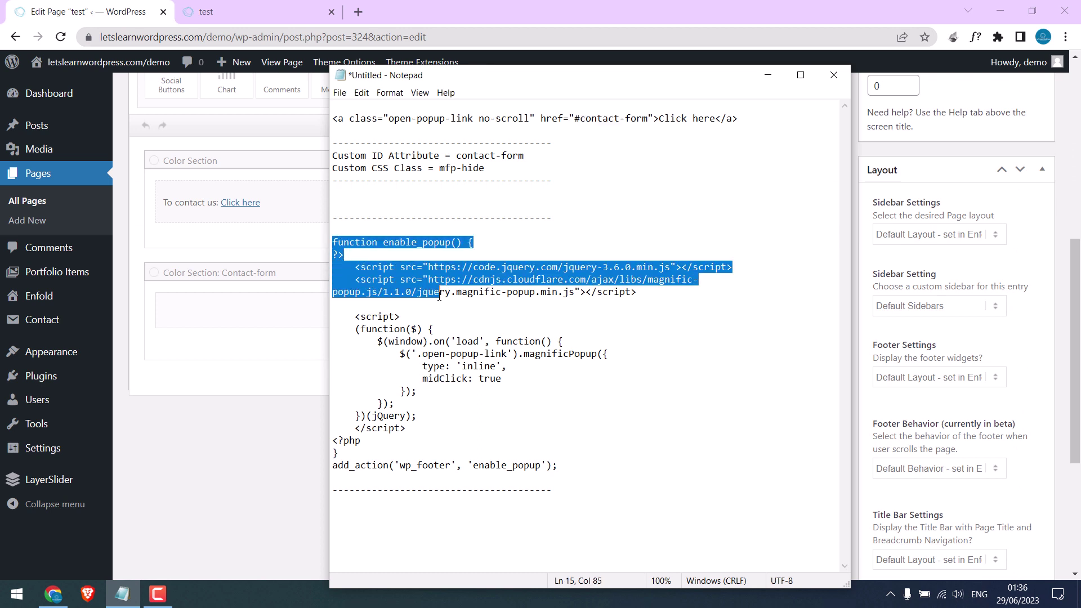
right_click(406, 277)
left_click(419, 317)
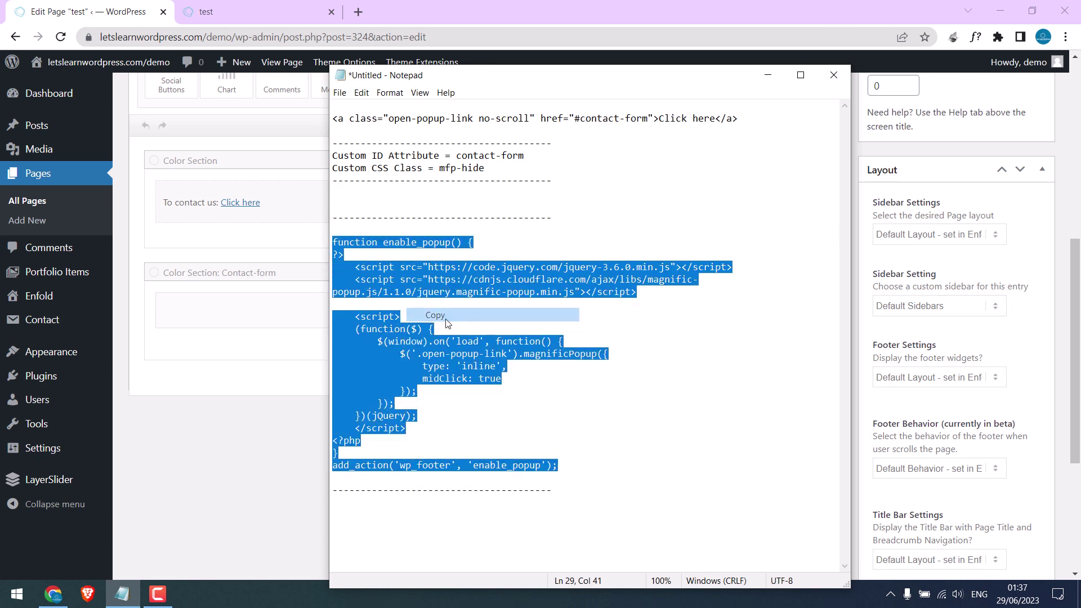
left_click(136, 8)
mouse_move(51, 351)
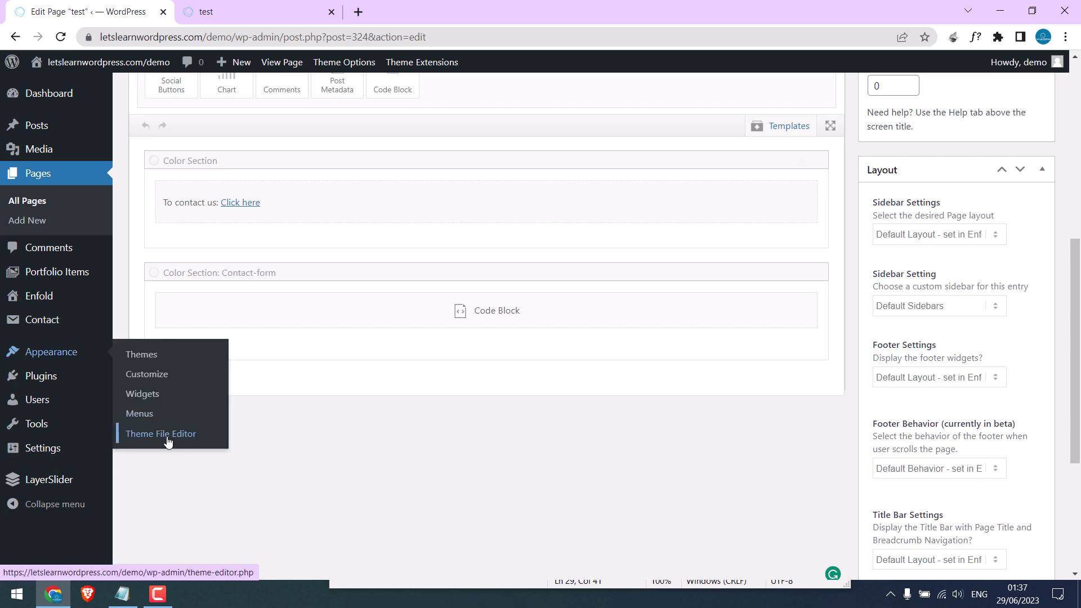
Step: Paste the enable_popup code at the end of Enfold's functions.php and update the file
right_click(168, 439)
left_click(211, 446)
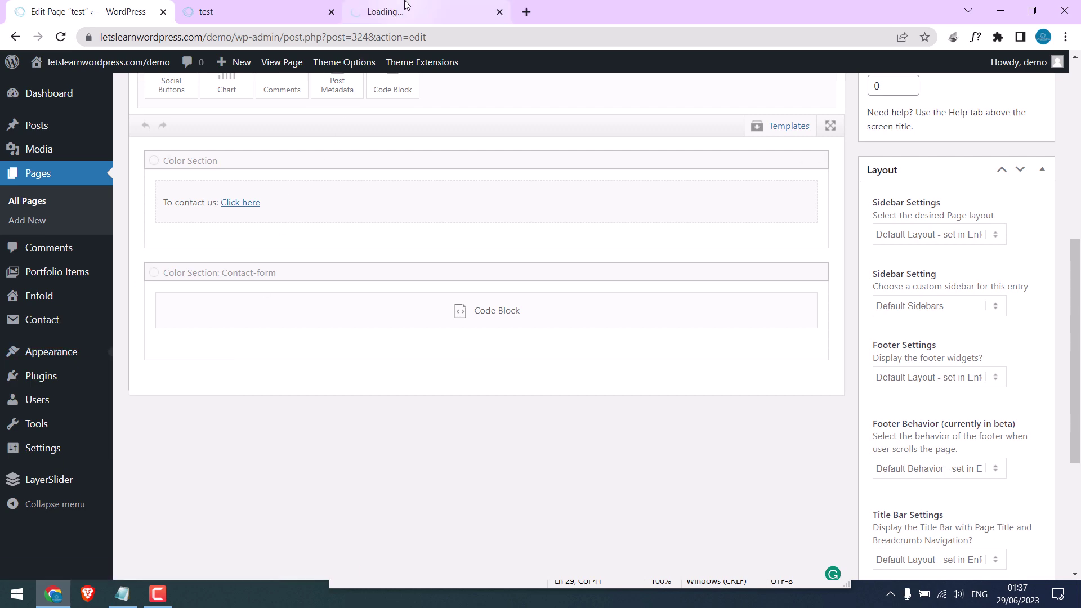
left_click(406, 5)
left_click(928, 289)
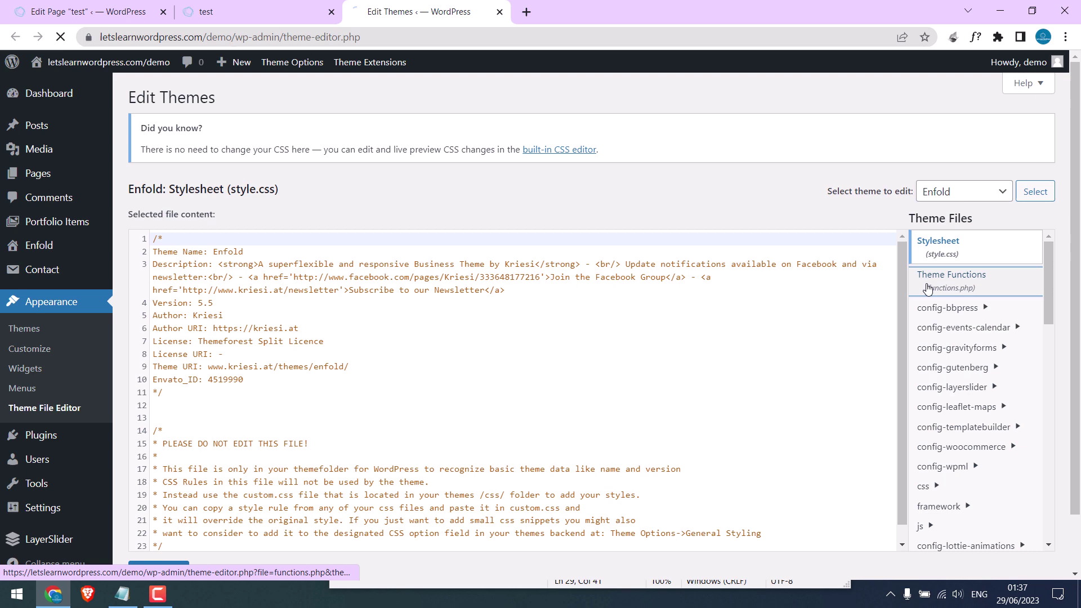
left_click_drag(903, 188, 898, 495)
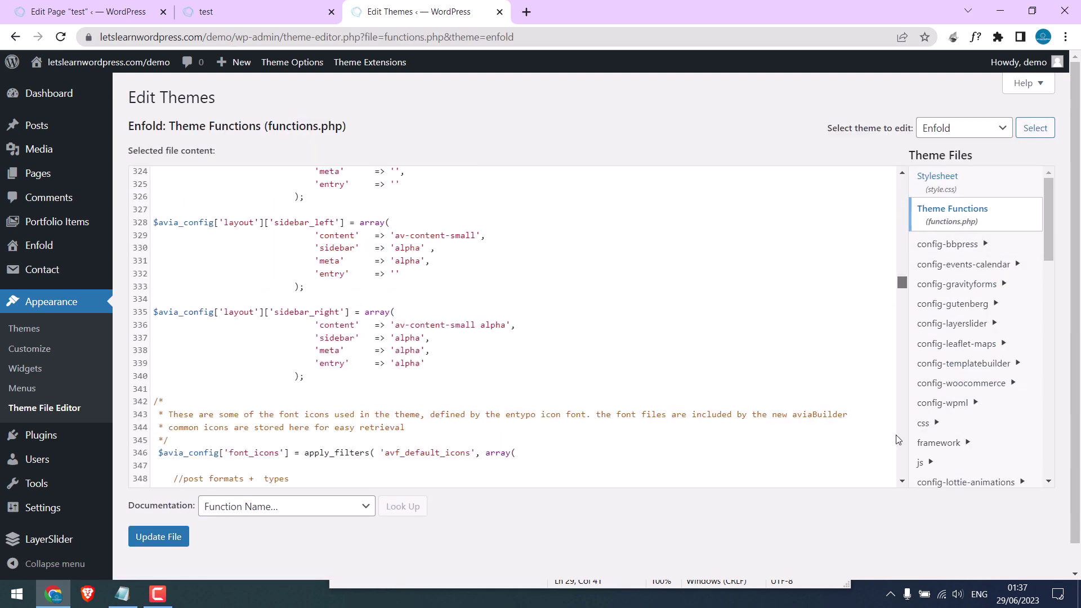
left_click(257, 479)
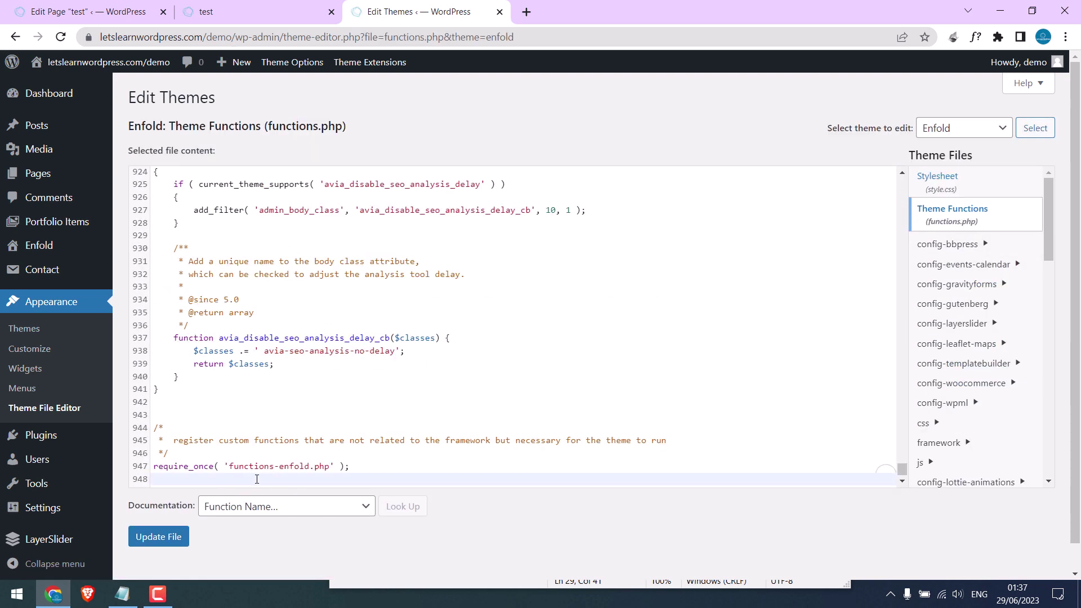
key("ctrl+v")
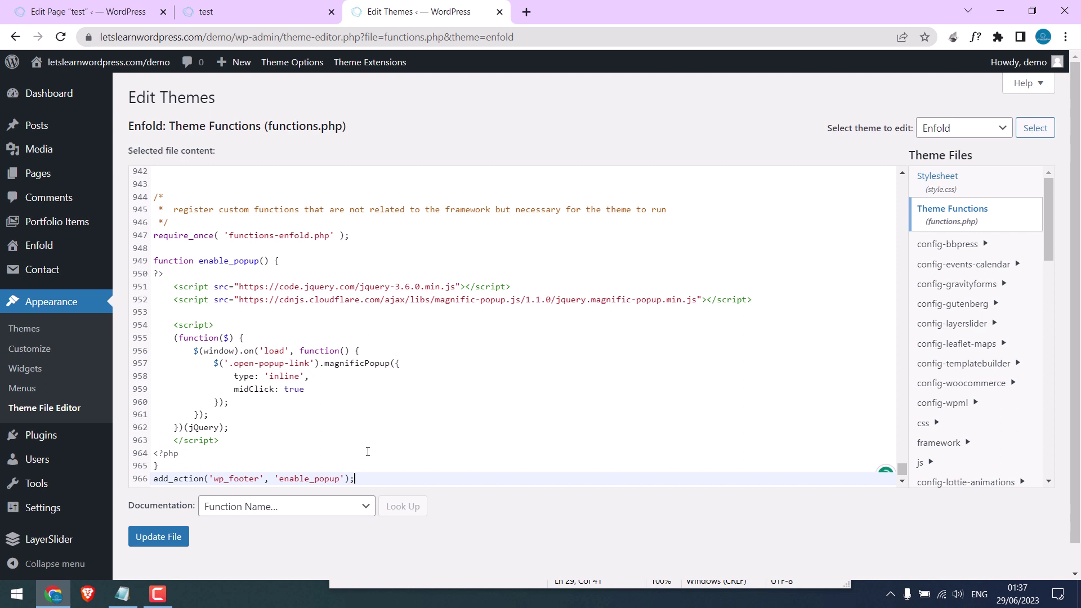
left_click(179, 542)
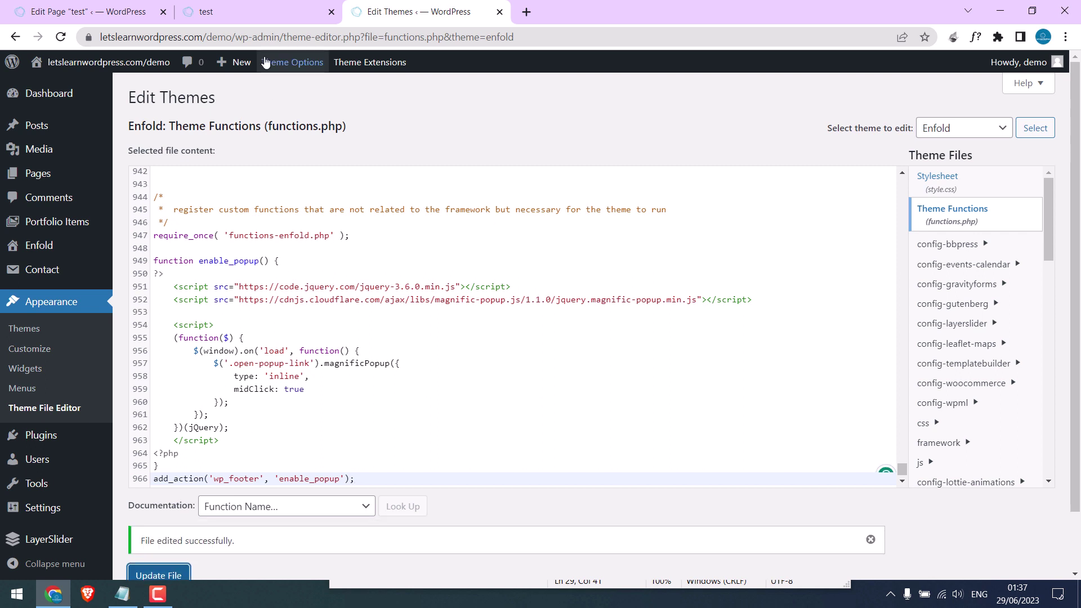
Step: Reload the front-end test page and open its Contact Form 7 popup via 'Click here'
left_click(248, 7)
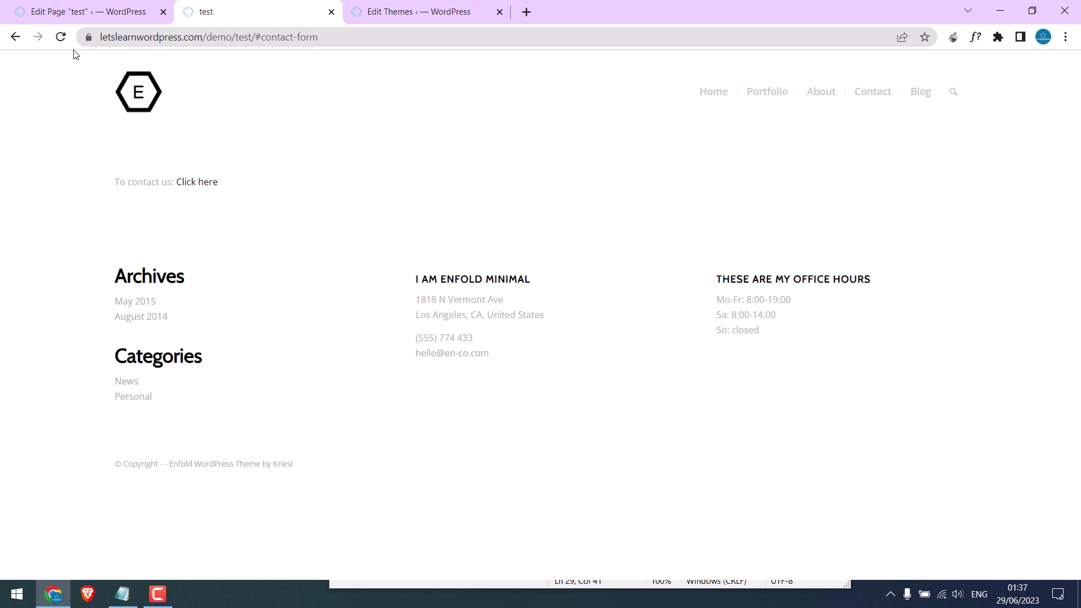
left_click(61, 39)
left_click(206, 186)
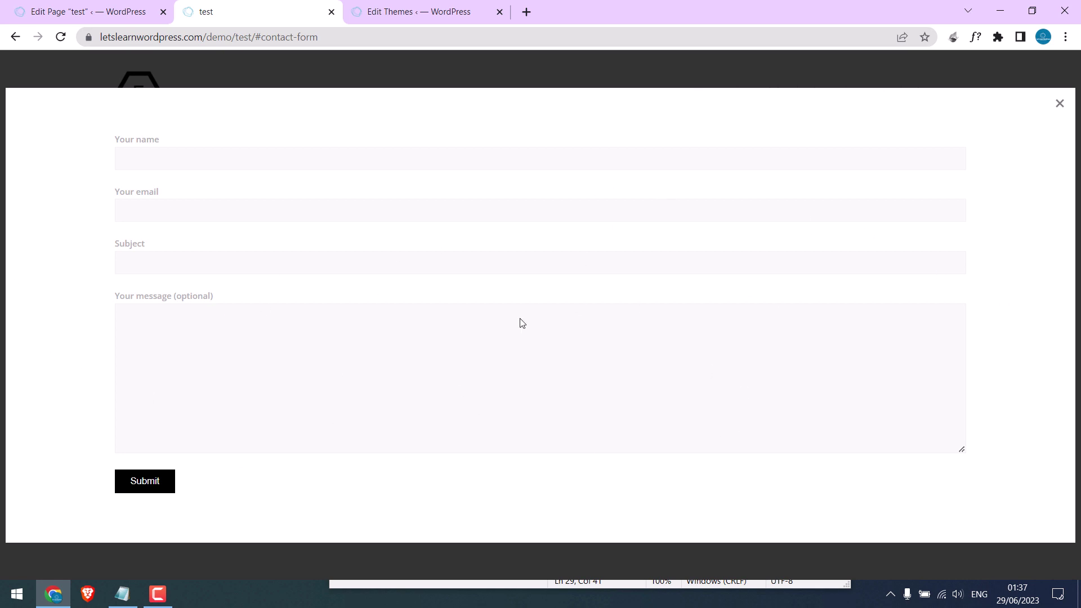
Step: In DevTools, give div.mfp-content width: 50% !important and copy the .mfp-content rule
right_click(334, 560)
left_click(363, 552)
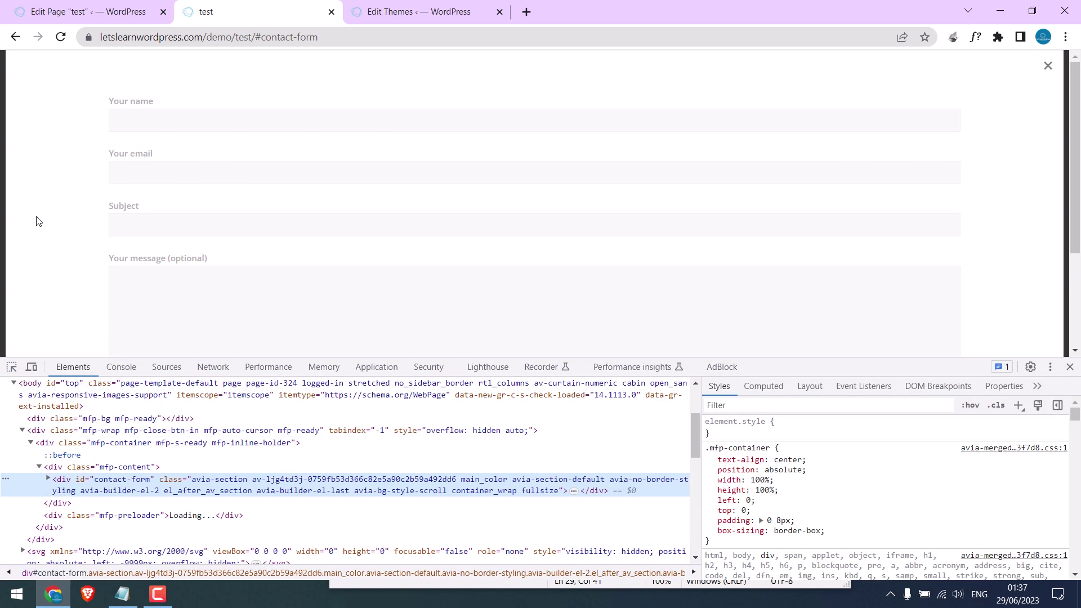
left_click(102, 466)
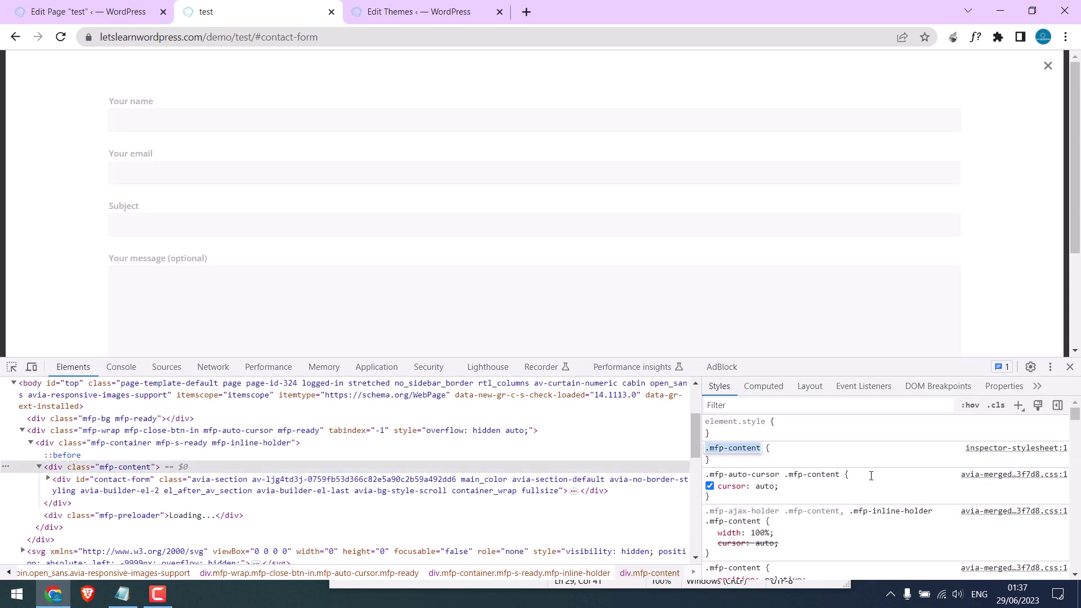
left_click(809, 452)
type("width: ;")
key("Return")
type("50%;")
key("Return")
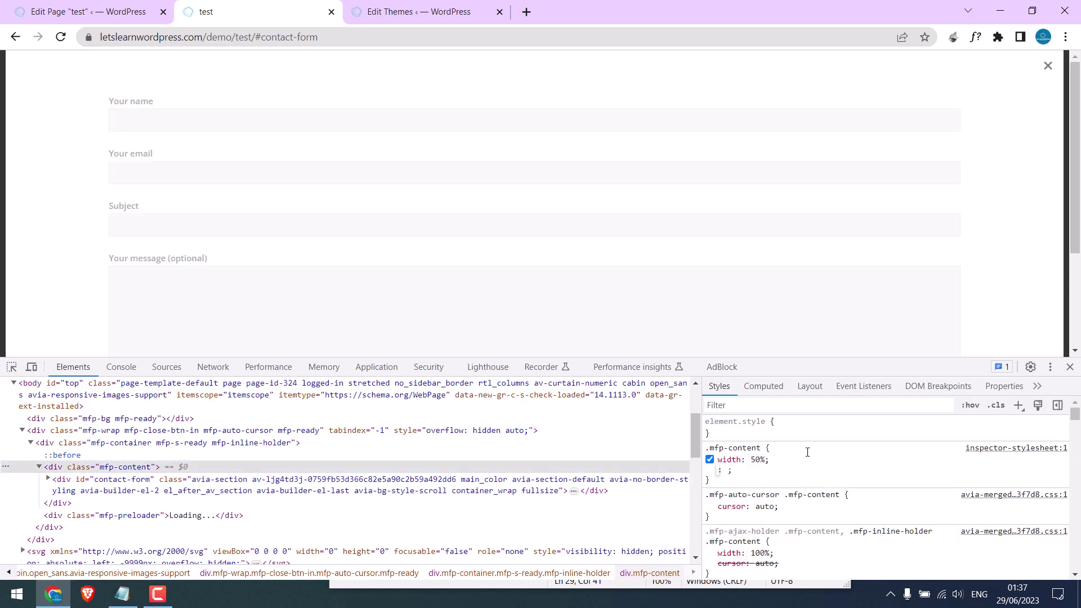
left_click(761, 459)
type("!important")
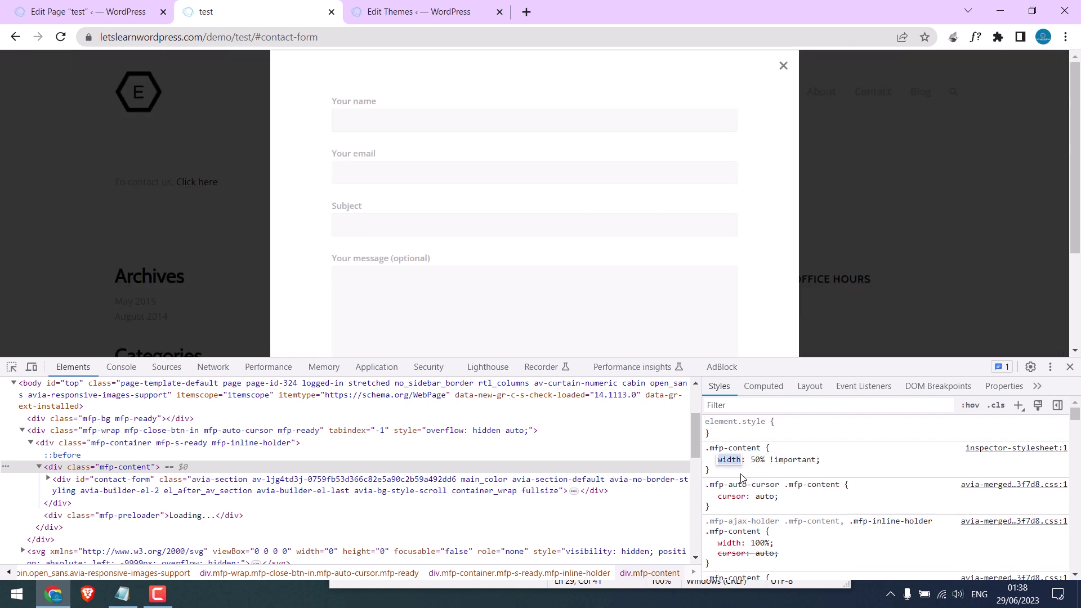
left_click_drag(730, 471, 709, 450)
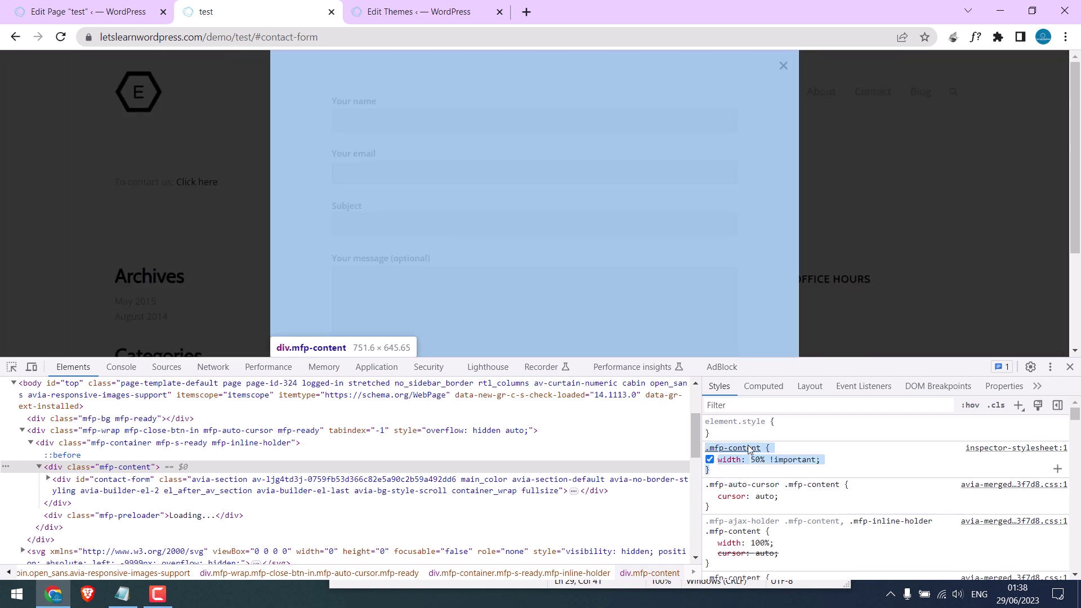
Step: Close DevTools, then close, reopen and close the contact form popup again
key("F12")
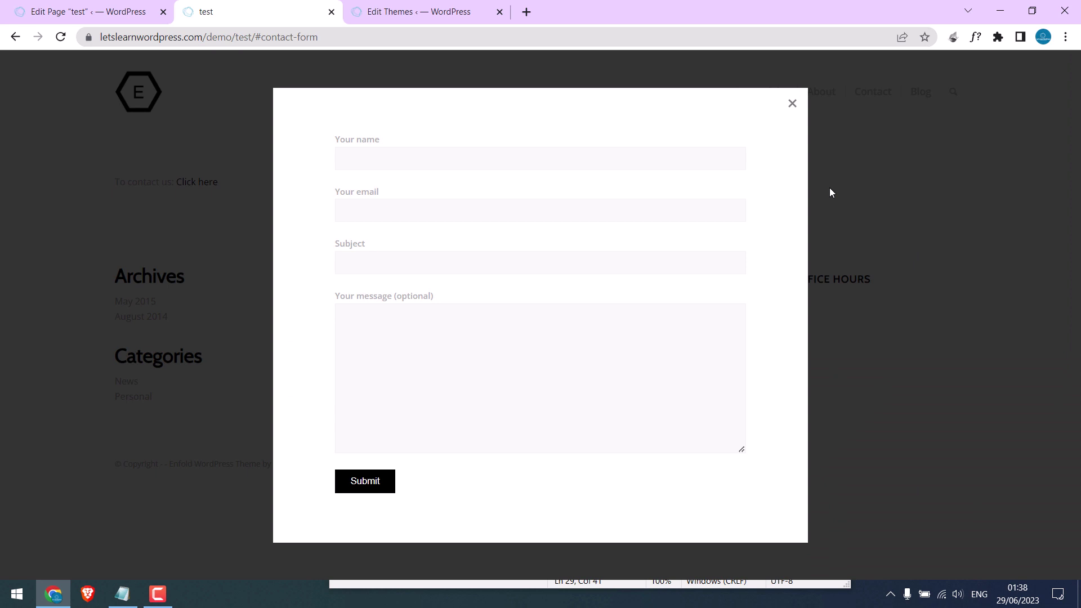
left_click(792, 106)
left_click(199, 182)
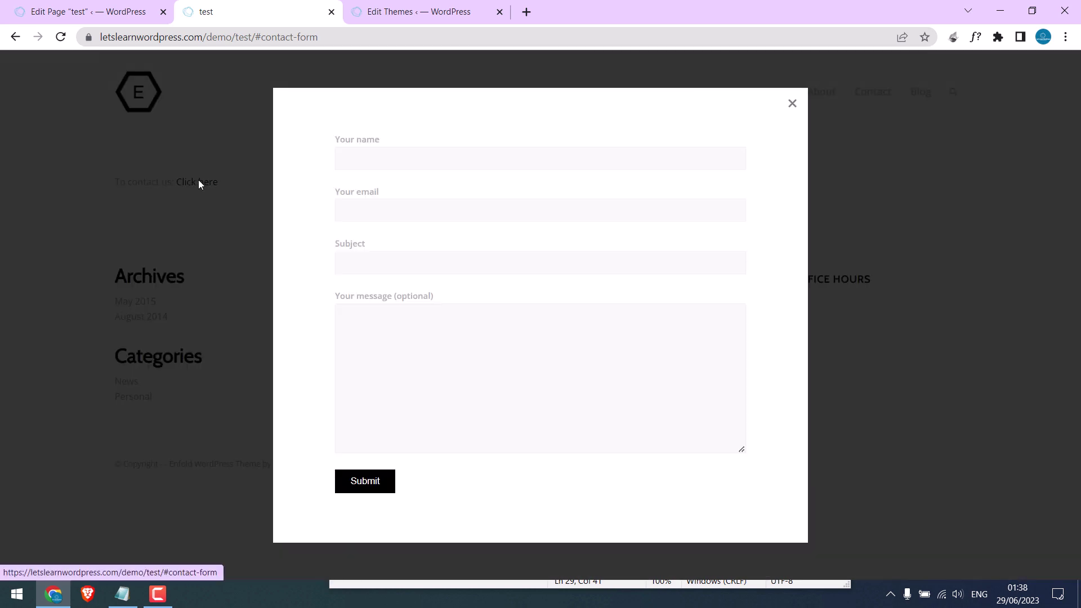
left_click(791, 105)
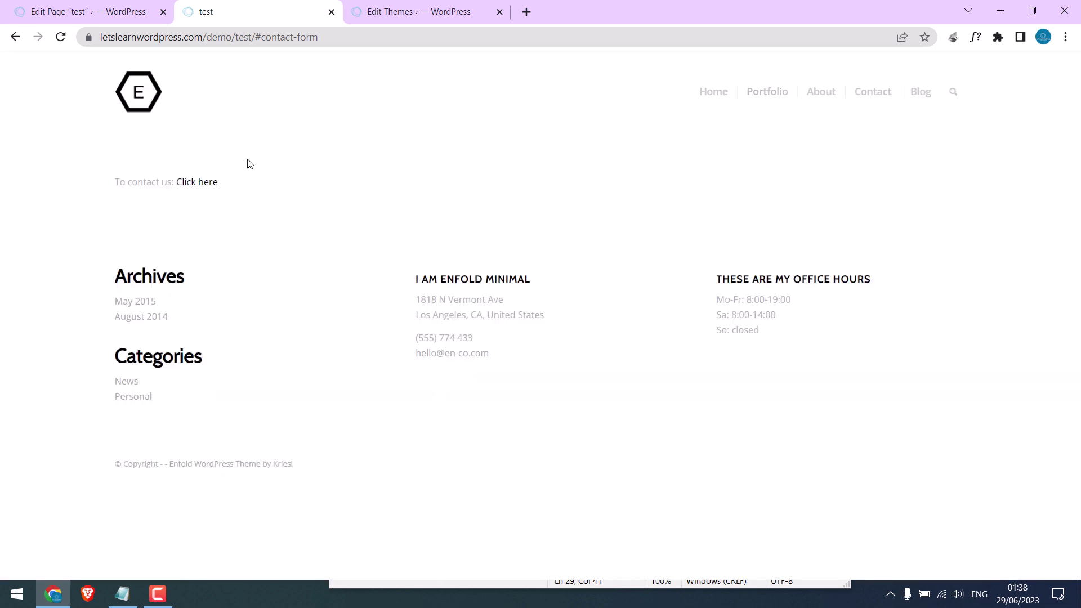
Step: Paste the .mfp-content width: 50% !important rule into Enfold's Quick CSS and save all changes
left_click(51, 10)
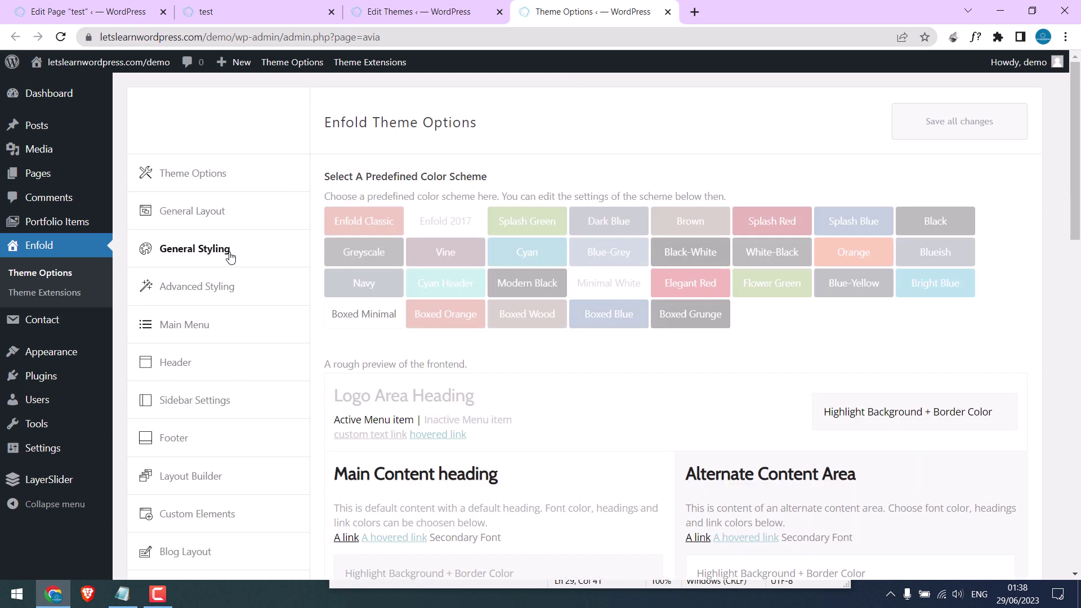
scroll(567, 338, "down", 10)
scroll(568, 338, "down", 5)
left_click(567, 338)
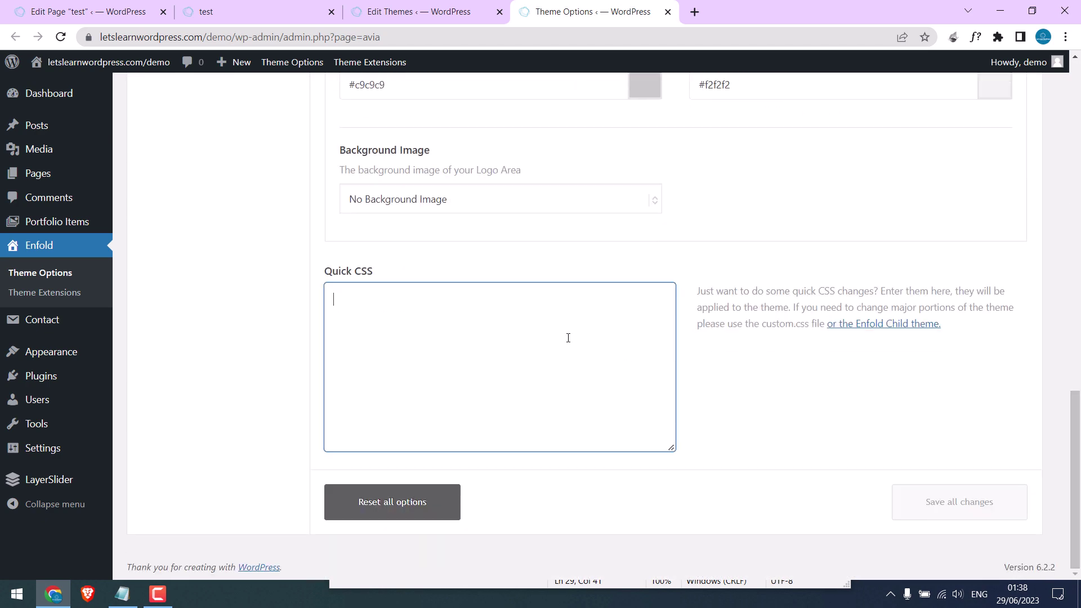
type(".mfp-content {     width: 50% !important; }")
left_click(984, 517)
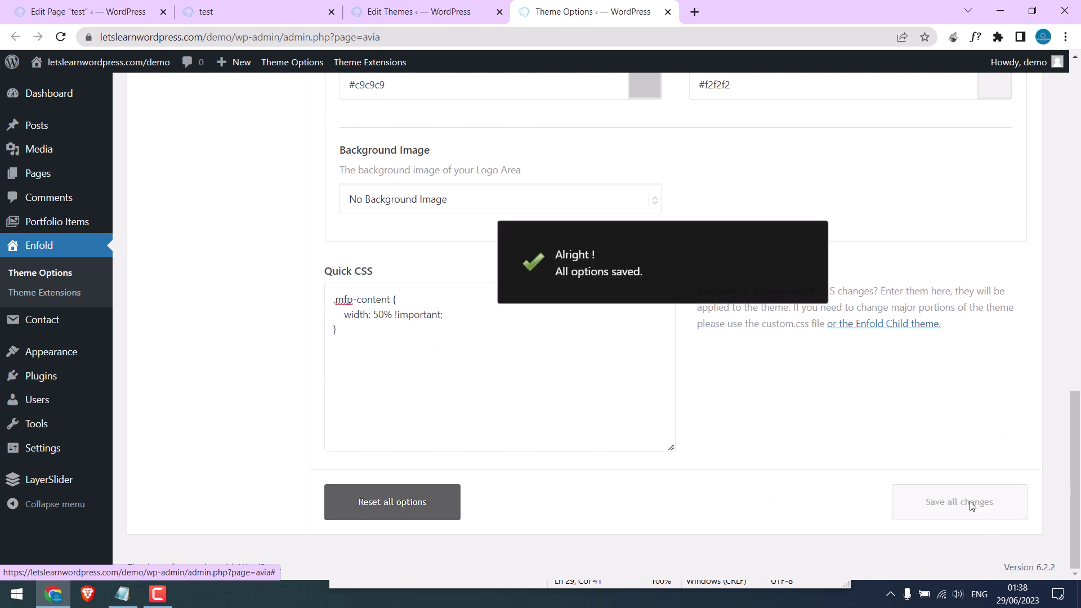
left_click(254, 12)
Step: Reload the test page and confirm 'Click here' opens a half-width contact form popup
left_click(60, 37)
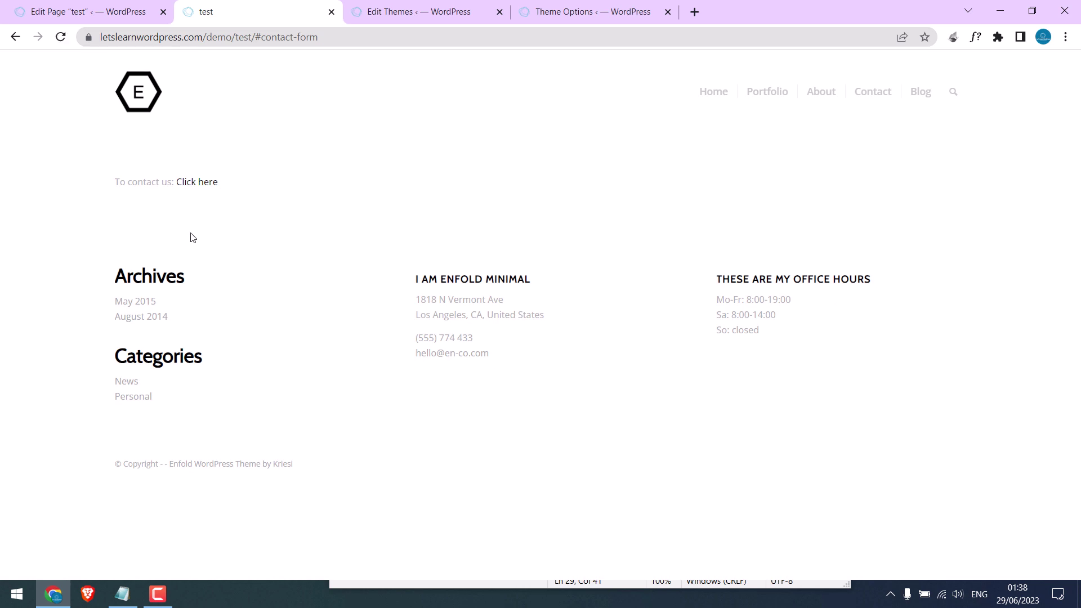
left_click(201, 183)
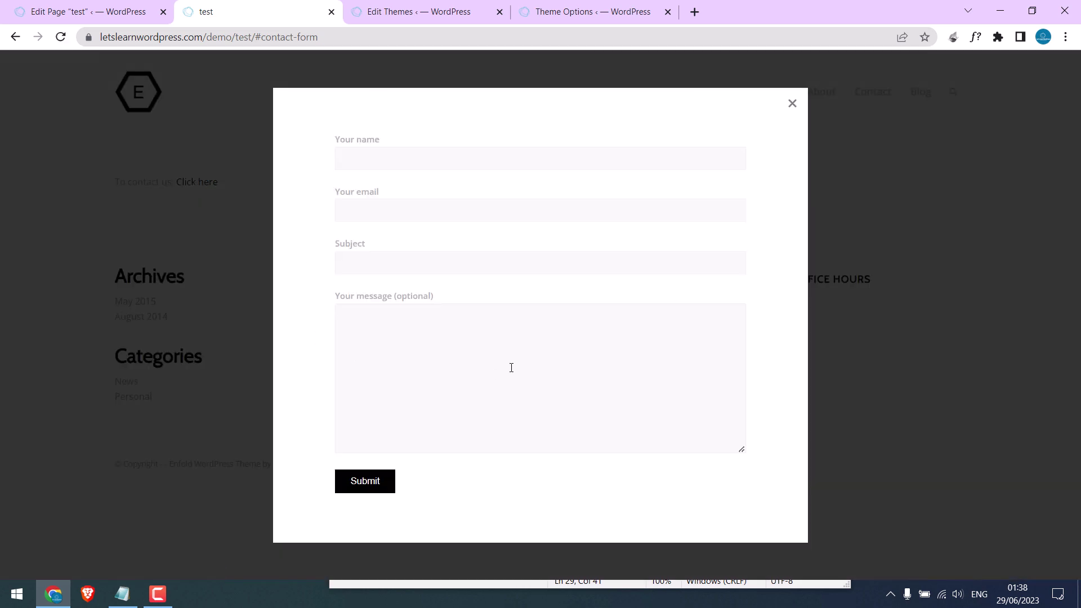